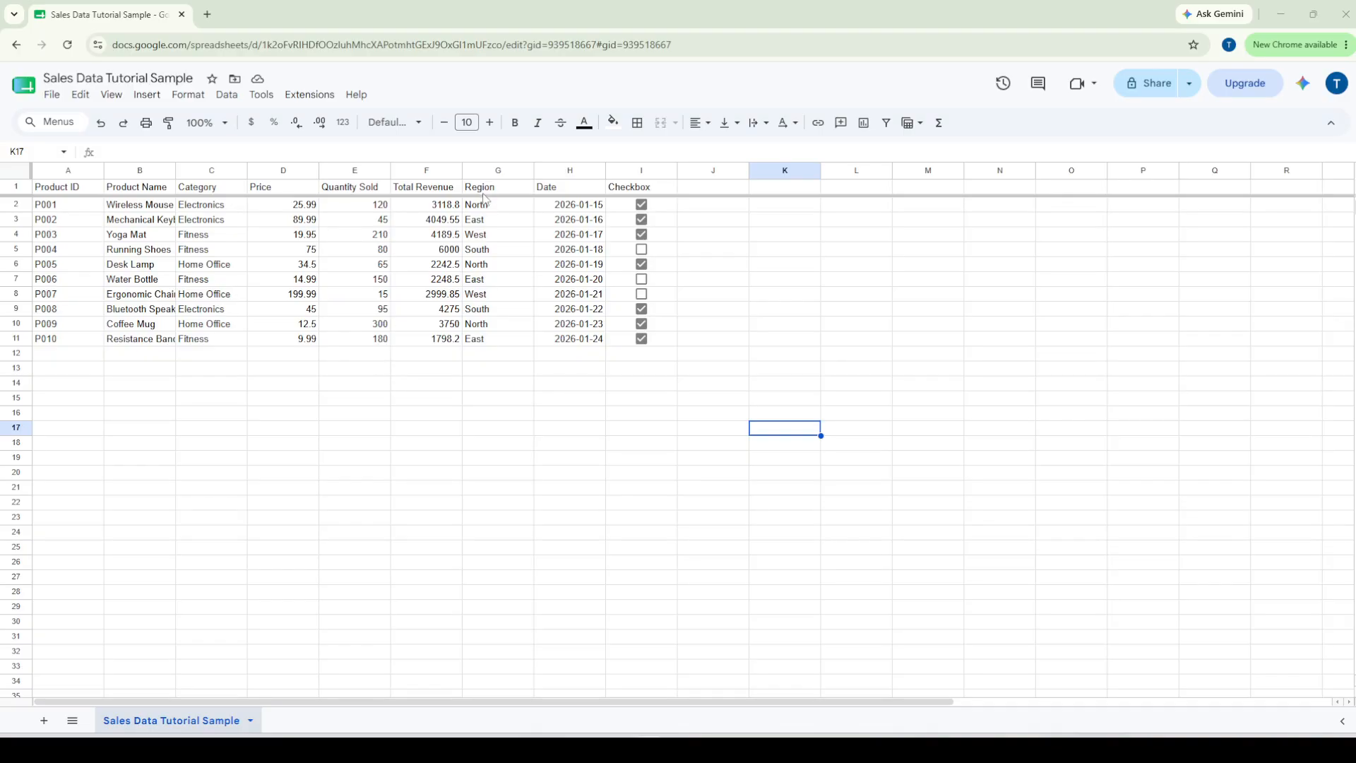
{"action": "left_click_drag", "start_coordinate": [493, 177], "coordinate": [310, 195]}
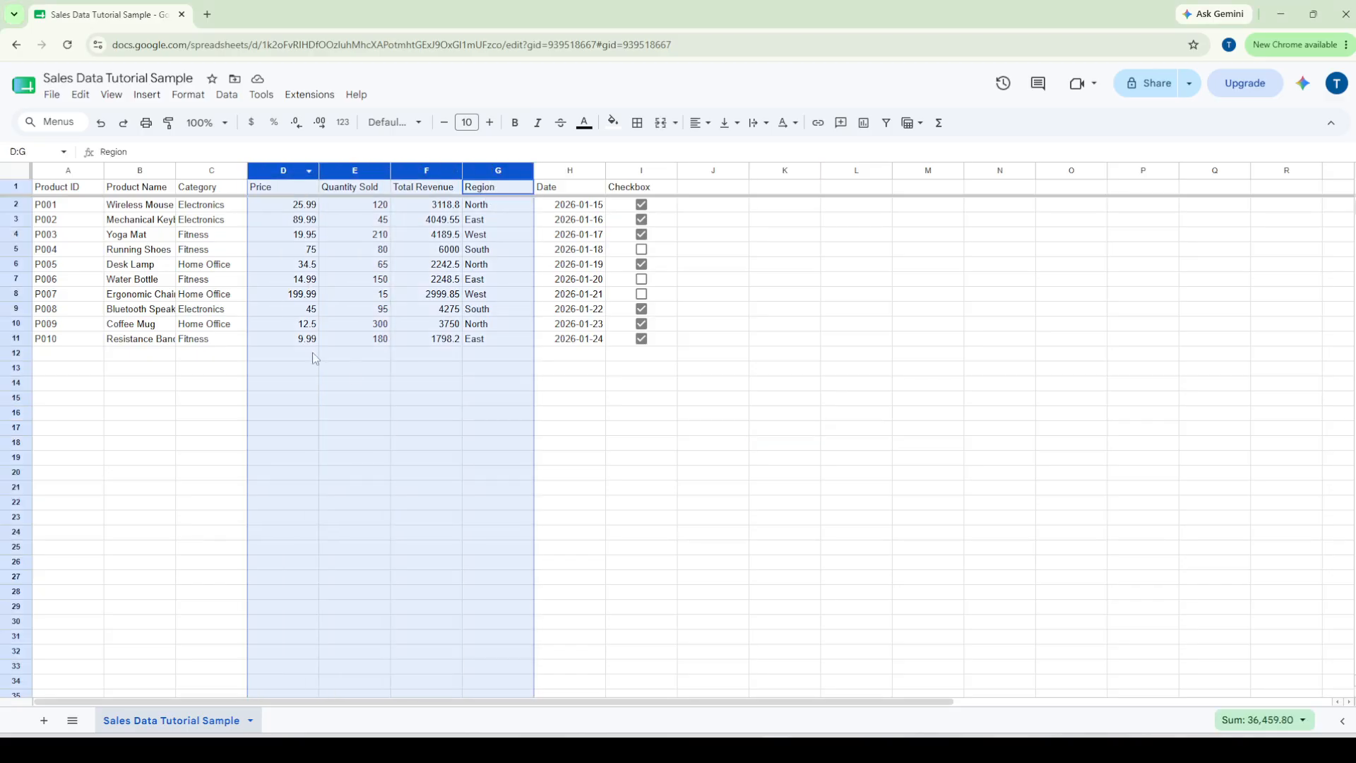
{"action": "left_click", "coordinate": [376, 379]}
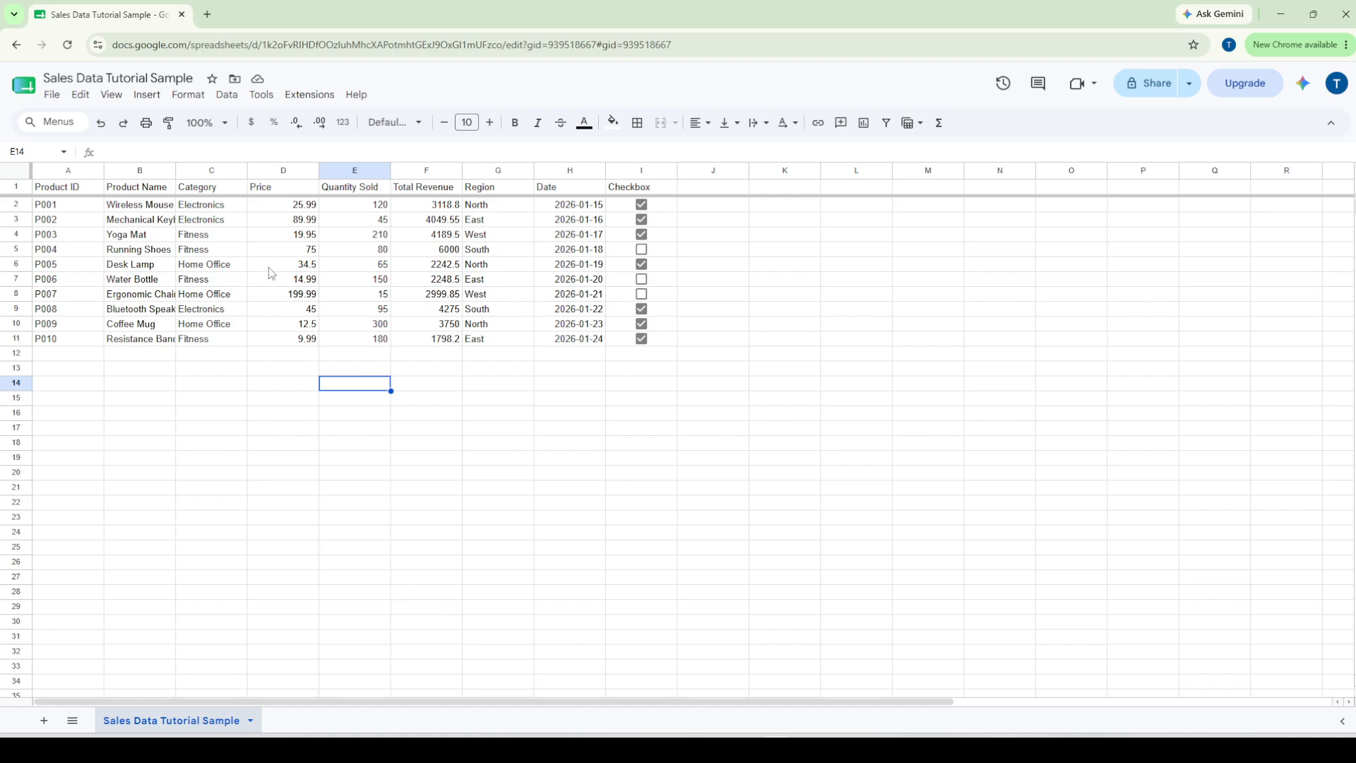
{"action": "left_click", "coordinate": [206, 168]}
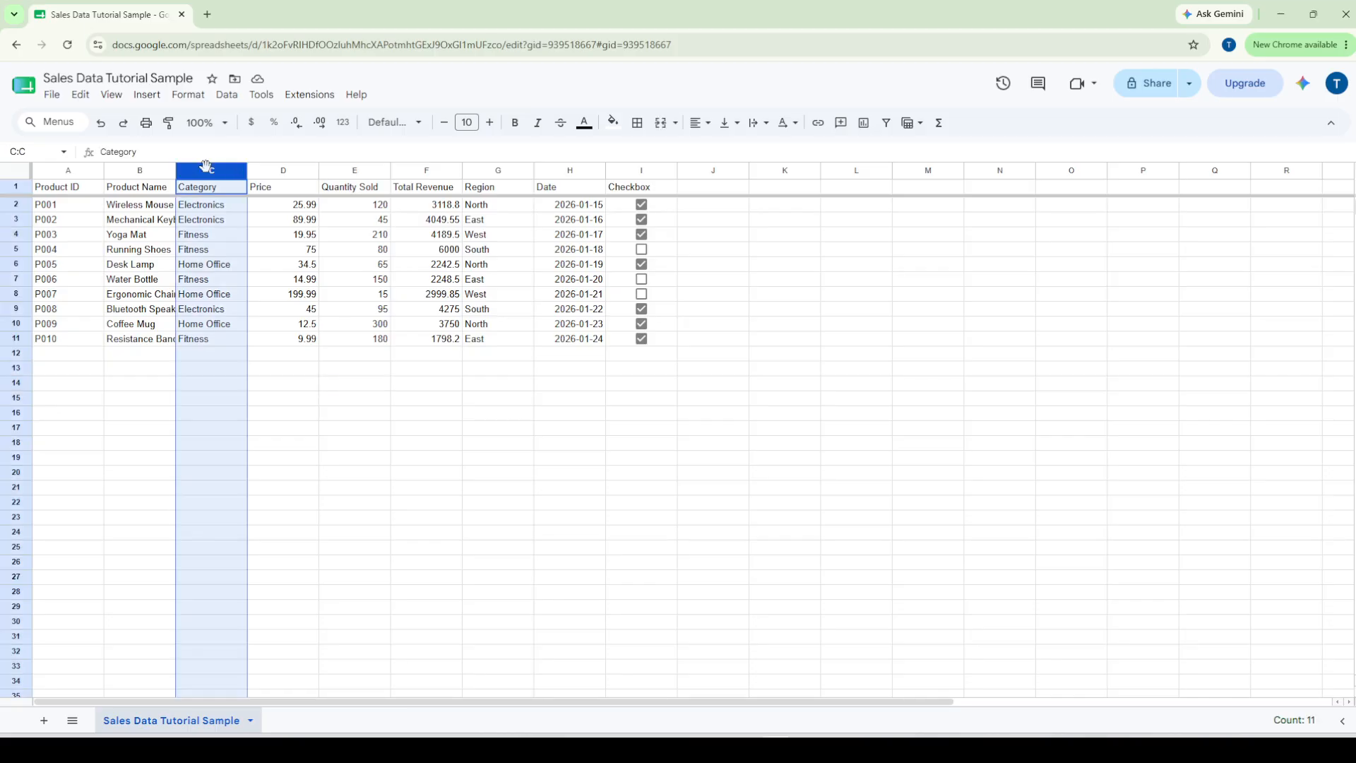
{"action": "left_click", "coordinate": [322, 418]}
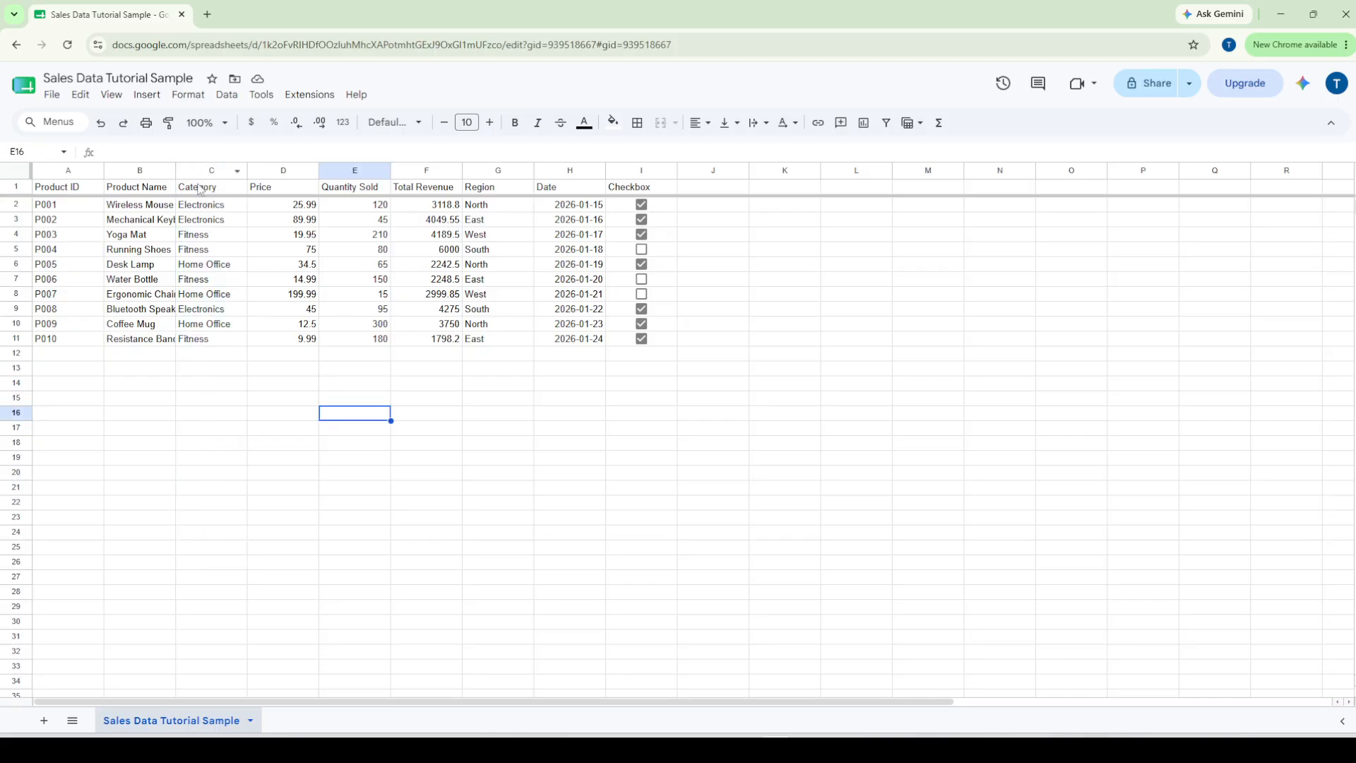
Insert a chart from the Category and Price data in C1:D11 and place it below the data
{"action": "left_click_drag", "start_coordinate": [200, 189], "coordinate": [199, 344]}
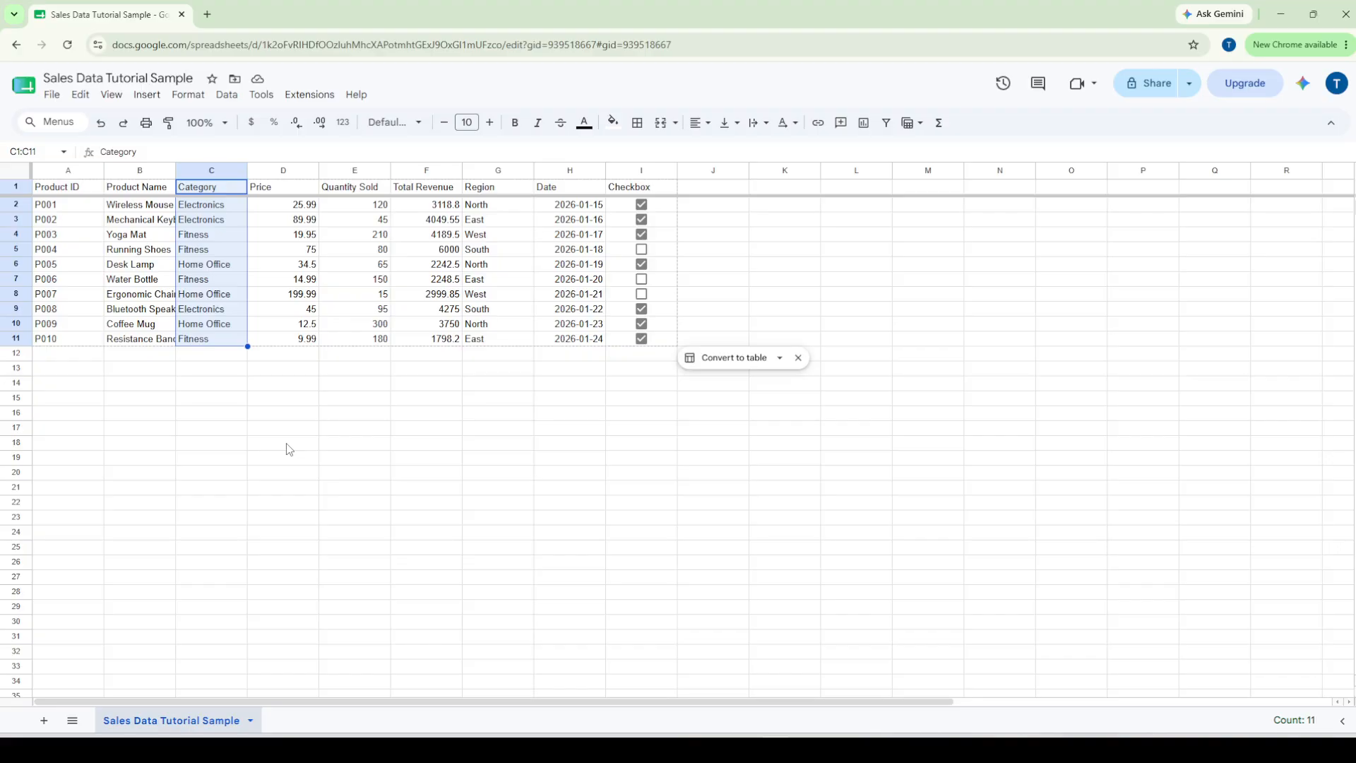
{"action": "left_click_drag", "start_coordinate": [225, 191], "coordinate": [302, 350]}
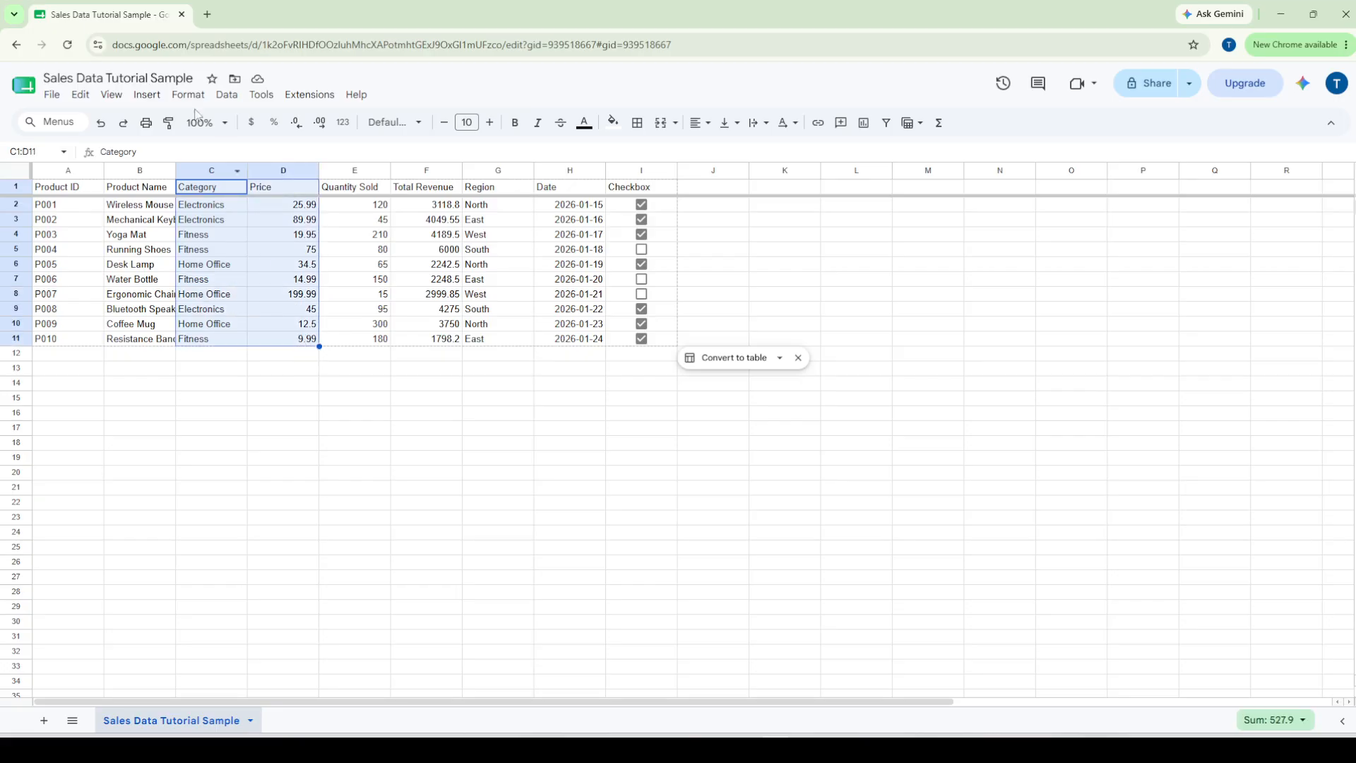
{"action": "left_click", "coordinate": [152, 96]}
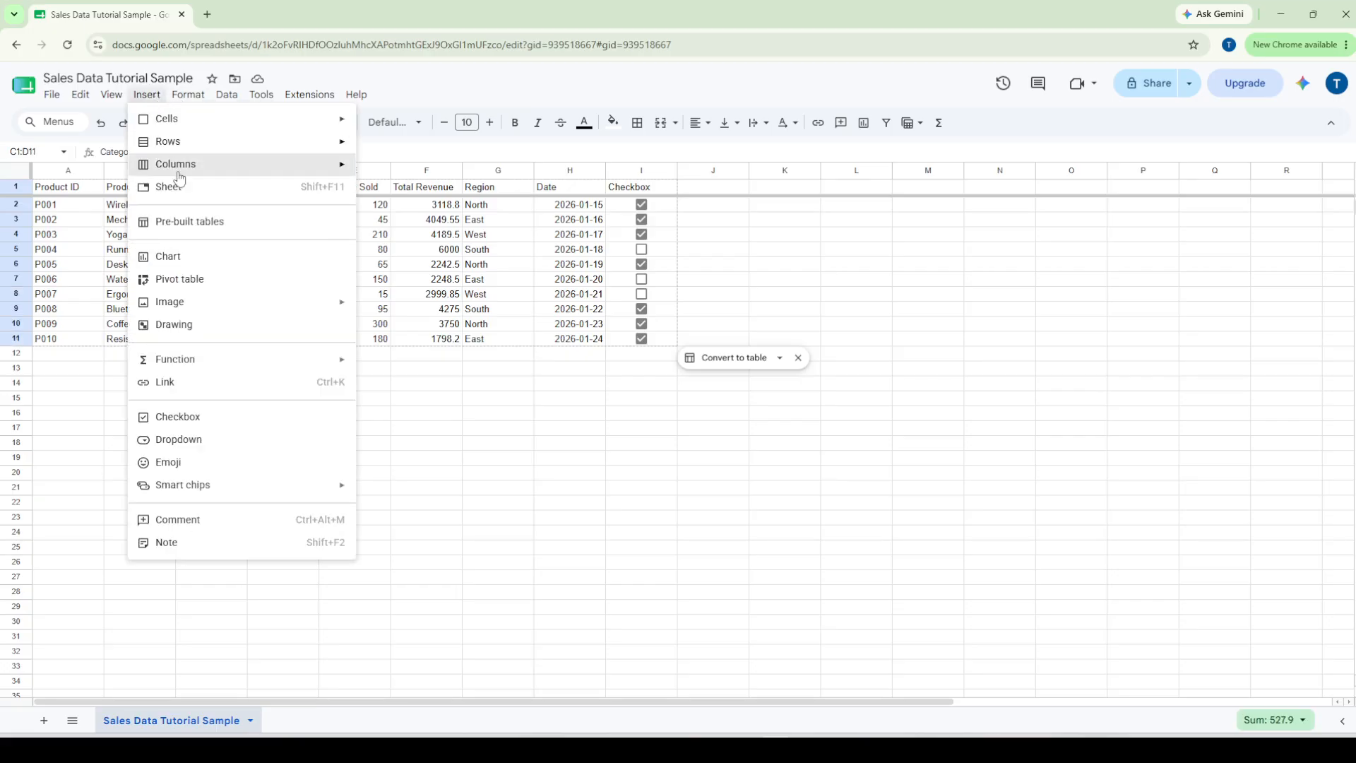
{"action": "left_click", "coordinate": [197, 259]}
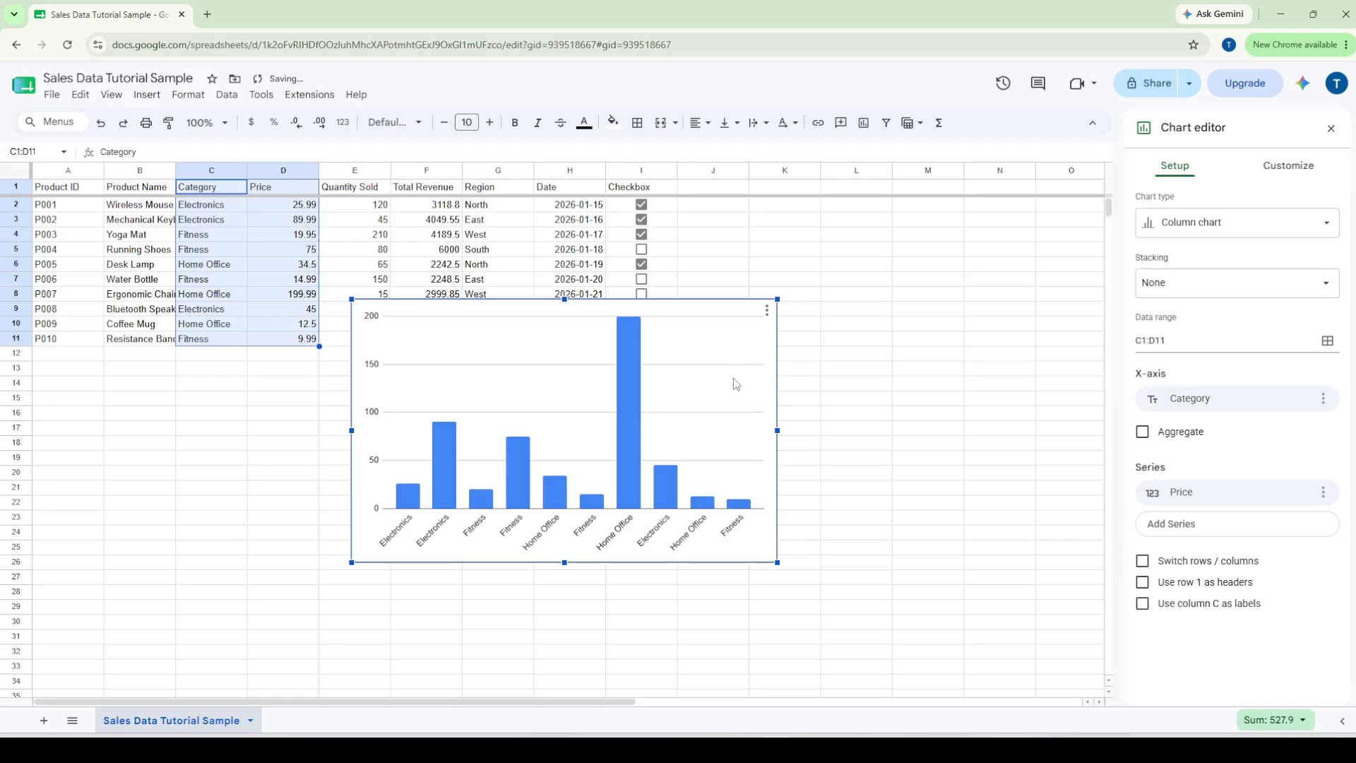
{"action": "left_click_drag", "start_coordinate": [729, 376], "coordinate": [503, 466]}
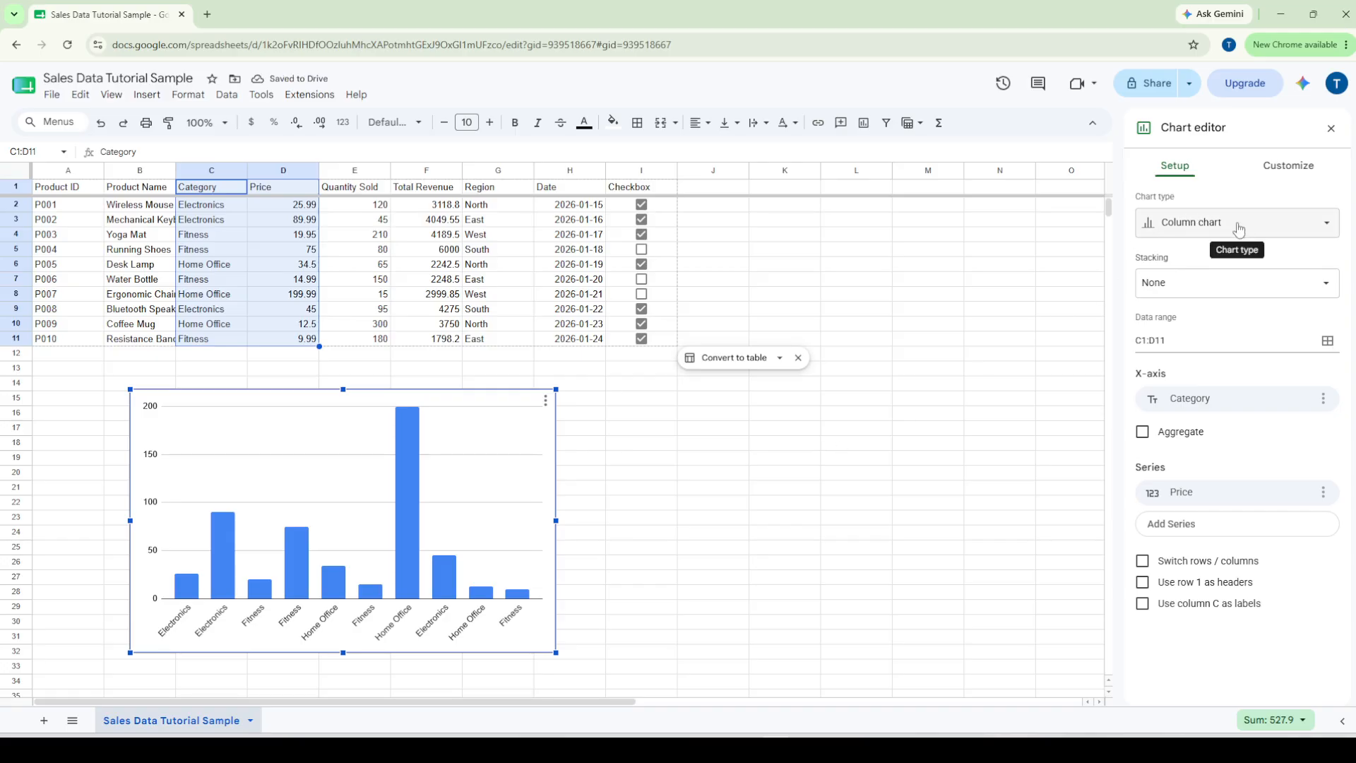
Change the Category and Price chart to a standard pie chart
{"action": "left_click", "coordinate": [1198, 238]}
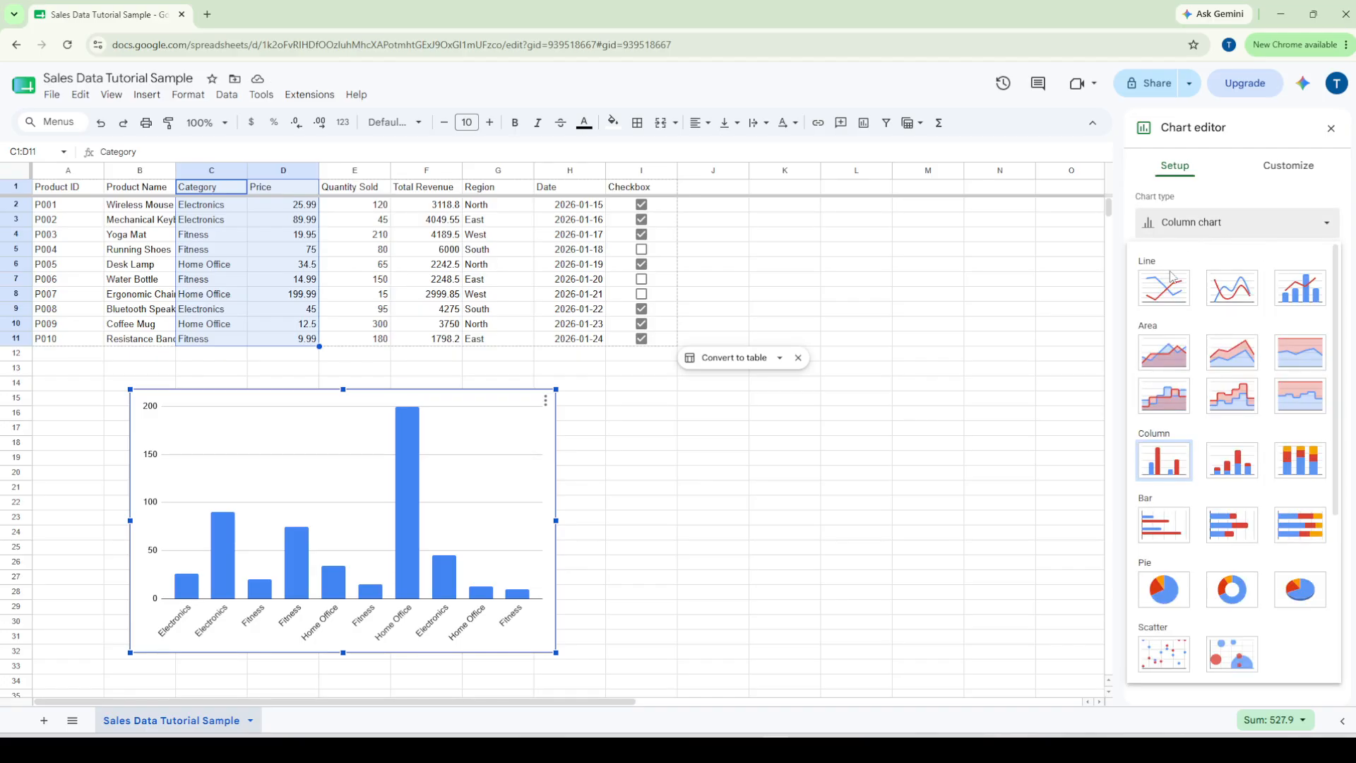
{"action": "scroll", "coordinate": [1206, 526], "scroll_direction": "down", "scroll_amount": 2}
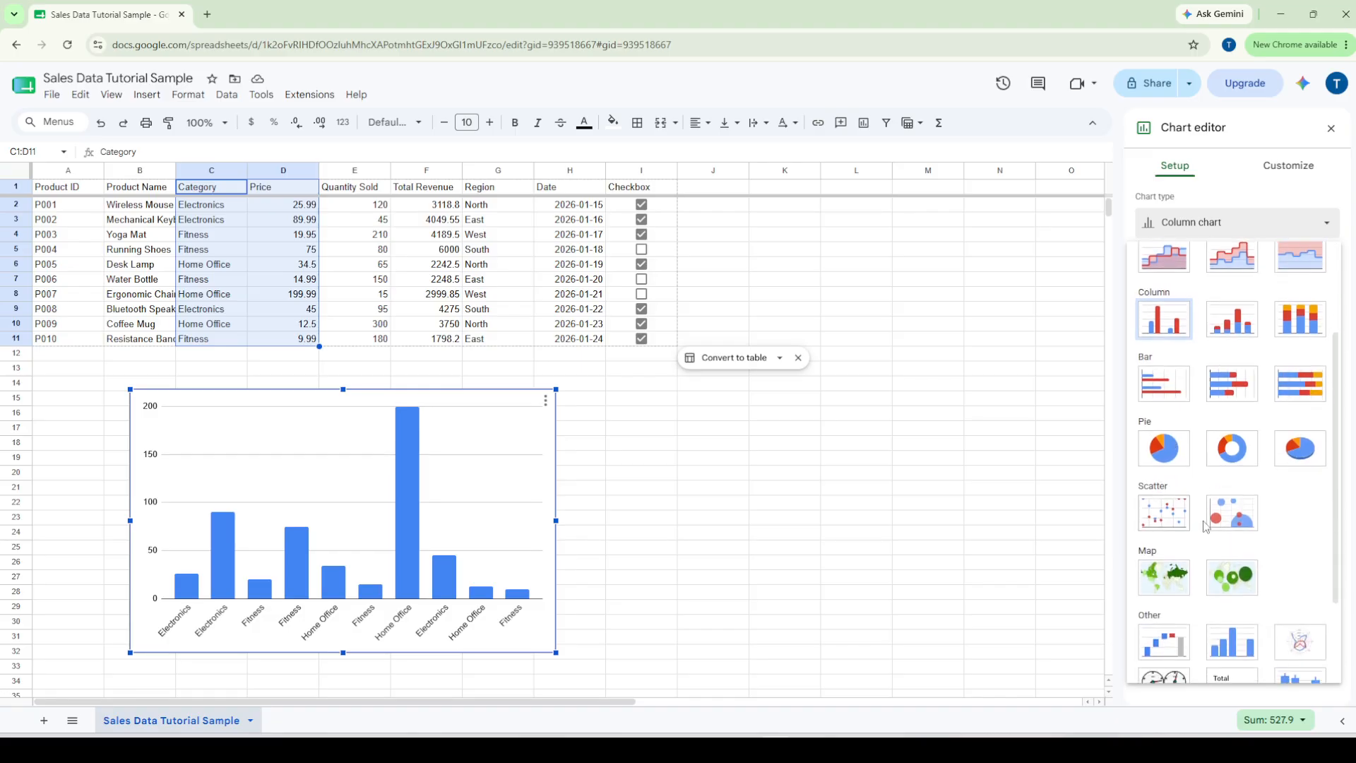
{"action": "left_click", "coordinate": [1164, 458]}
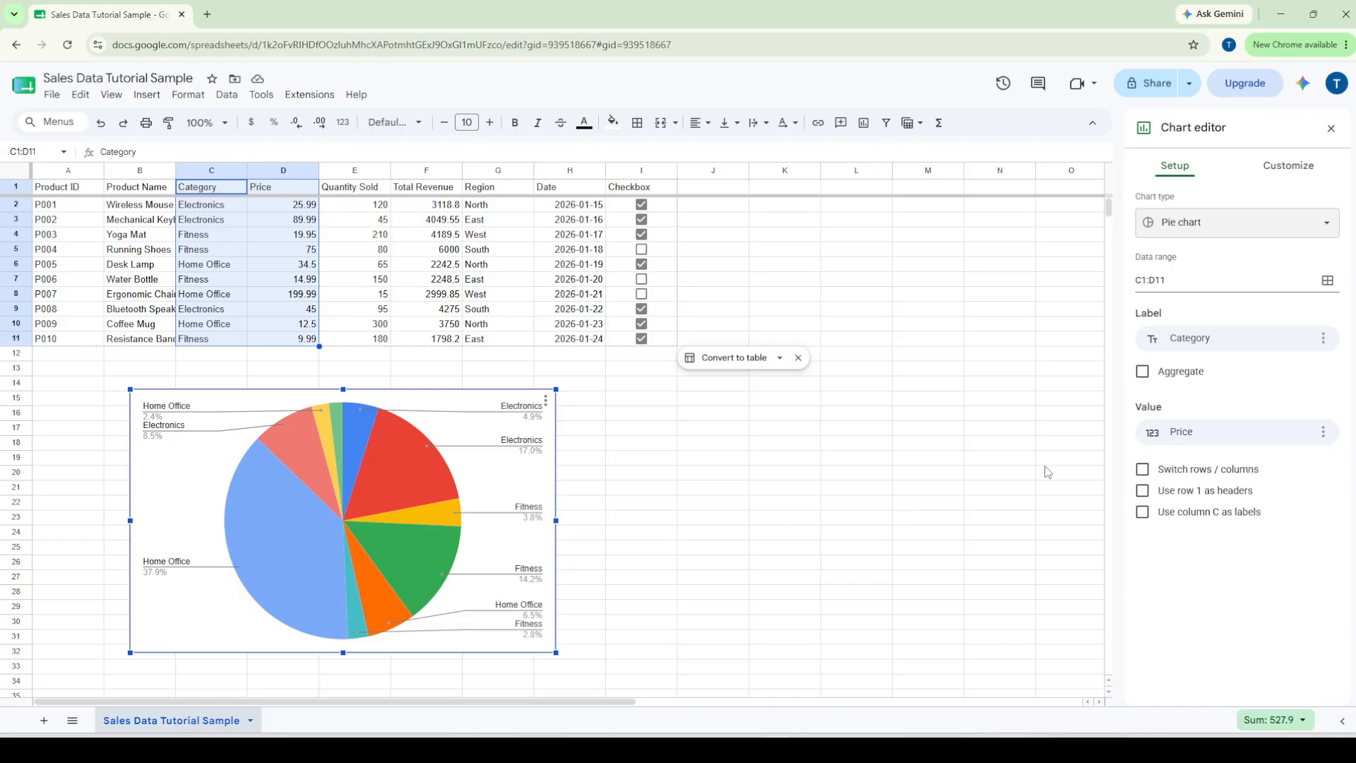
{"action": "left_click", "coordinate": [1151, 283]}
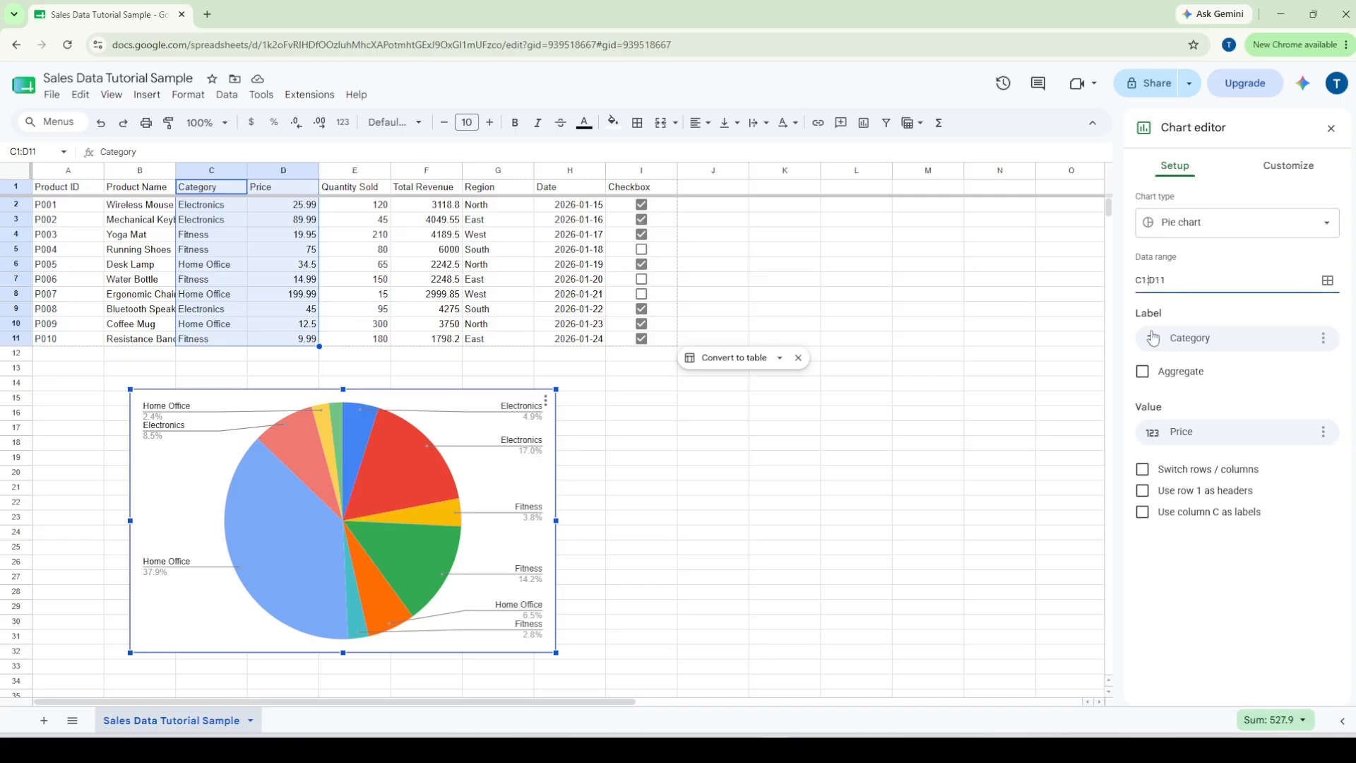
{"action": "key", "text": "BackSpace"}
{"action": "key", "text": "BackSpace"}
{"action": "key", "text": "BackSpace"}
{"action": "key", "text": "BackSpace"}
{"action": "key", "text": "BackSpace"}
{"action": "key", "text": "BackSpace"}
{"action": "left_click", "coordinate": [1326, 280]}
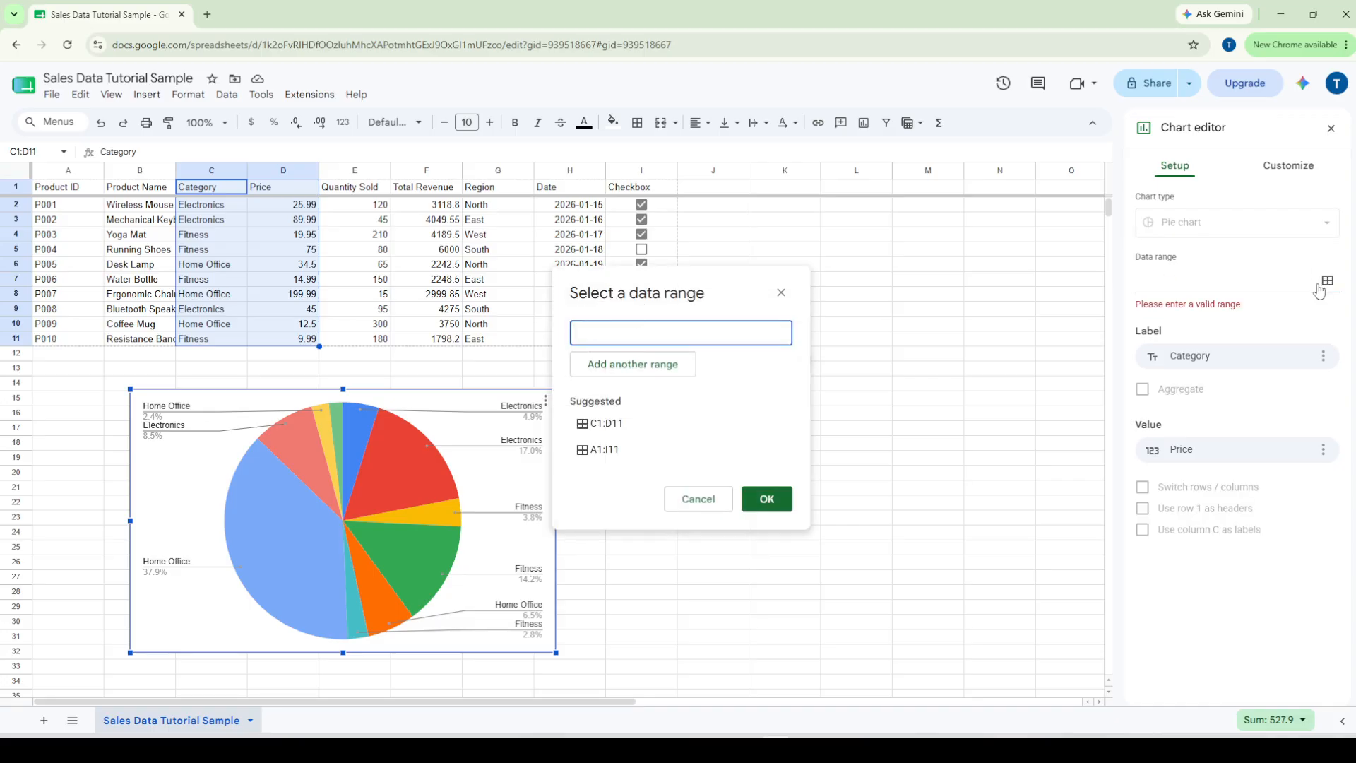
{"action": "left_click", "coordinate": [929, 399]}
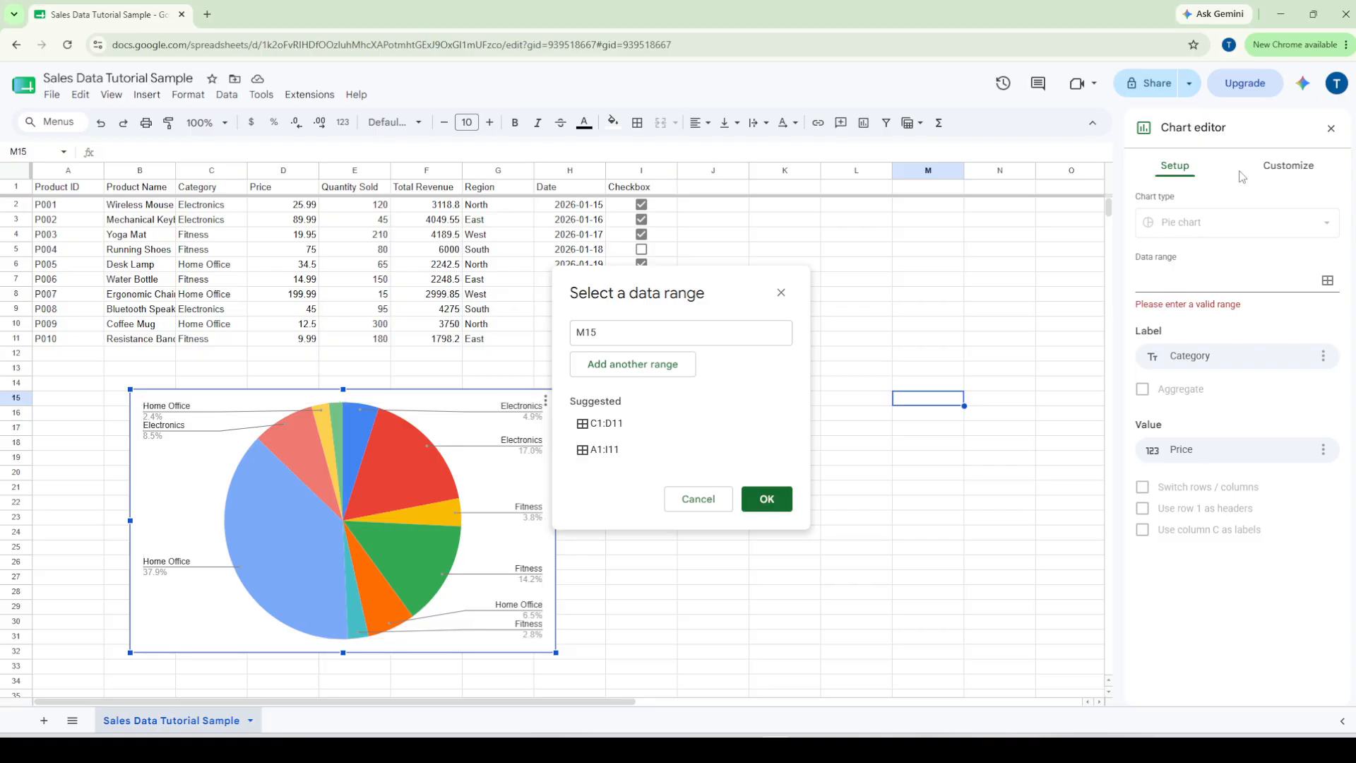
{"action": "left_click", "coordinate": [1277, 174]}
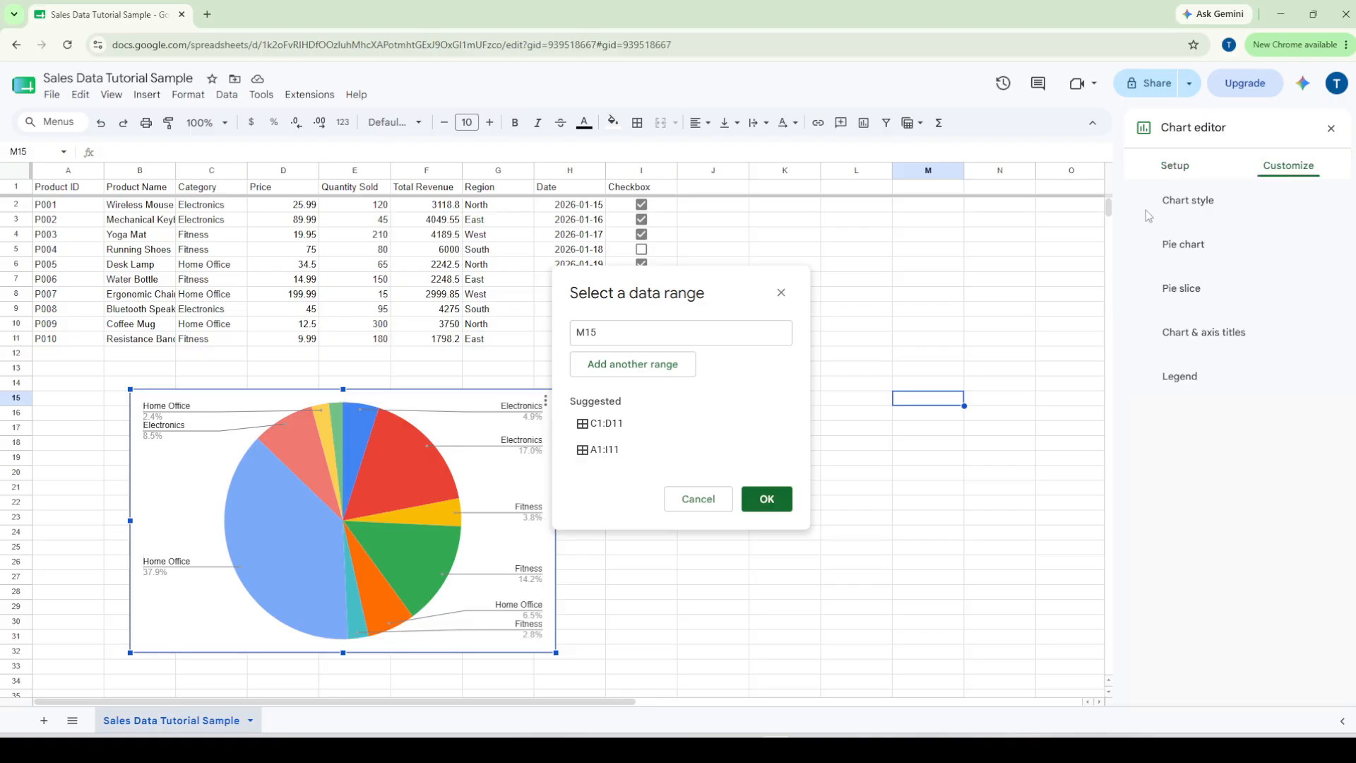
{"action": "left_click", "coordinate": [1172, 176]}
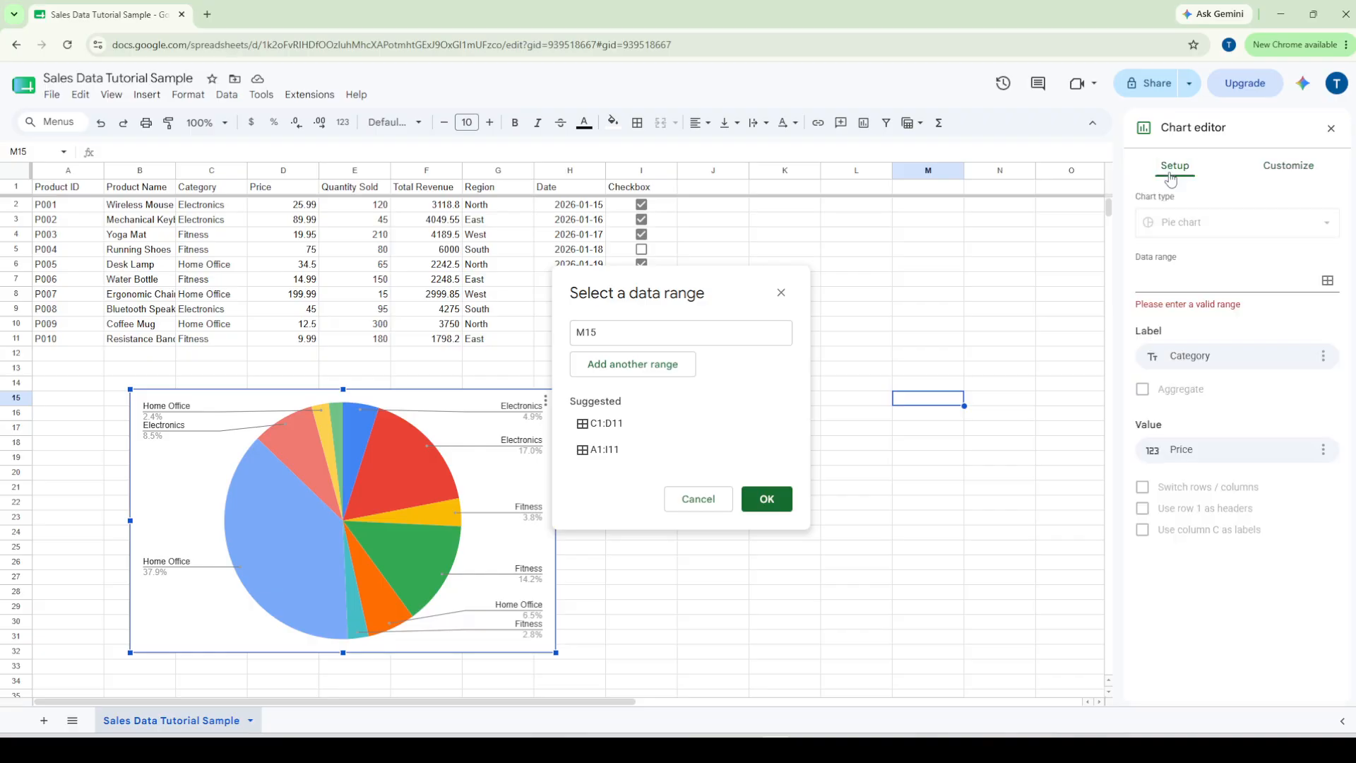
{"action": "left_click", "coordinate": [1261, 173]}
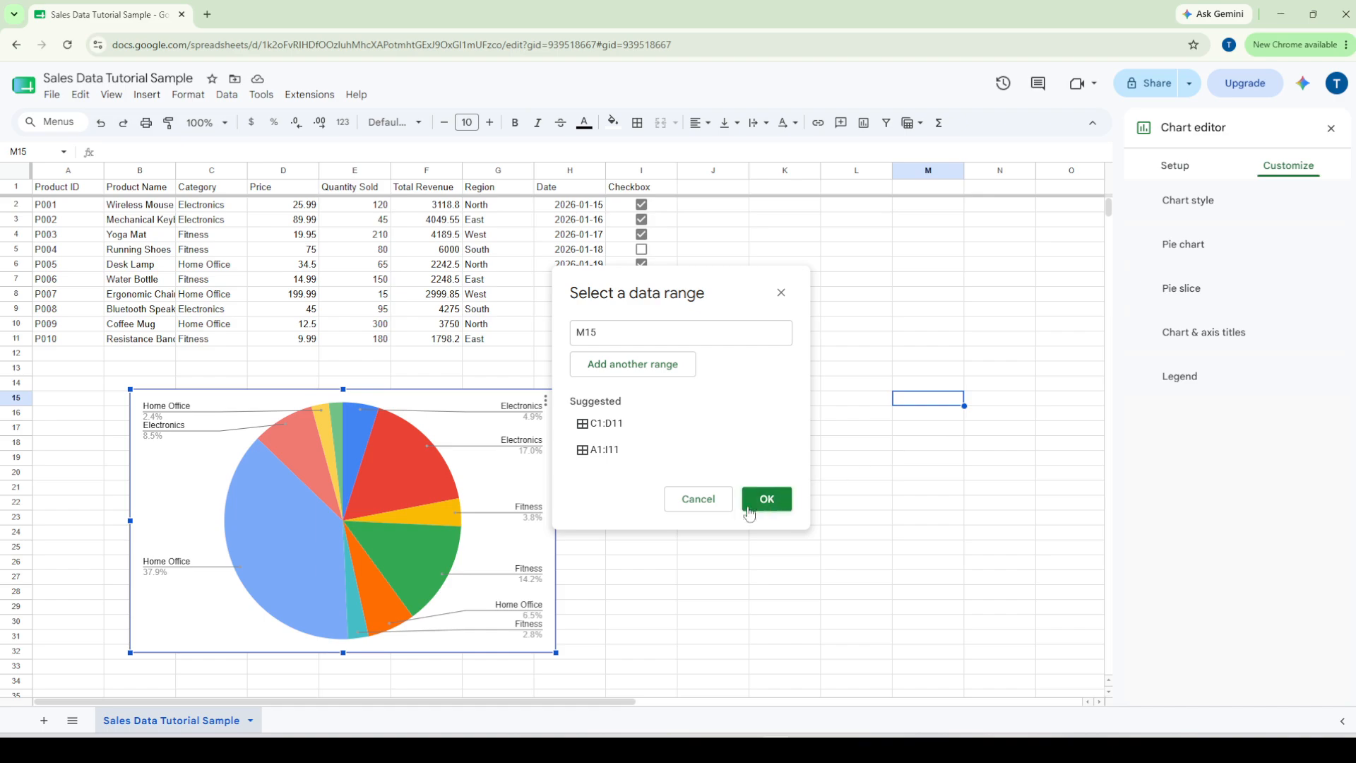
{"action": "left_click", "coordinate": [701, 502]}
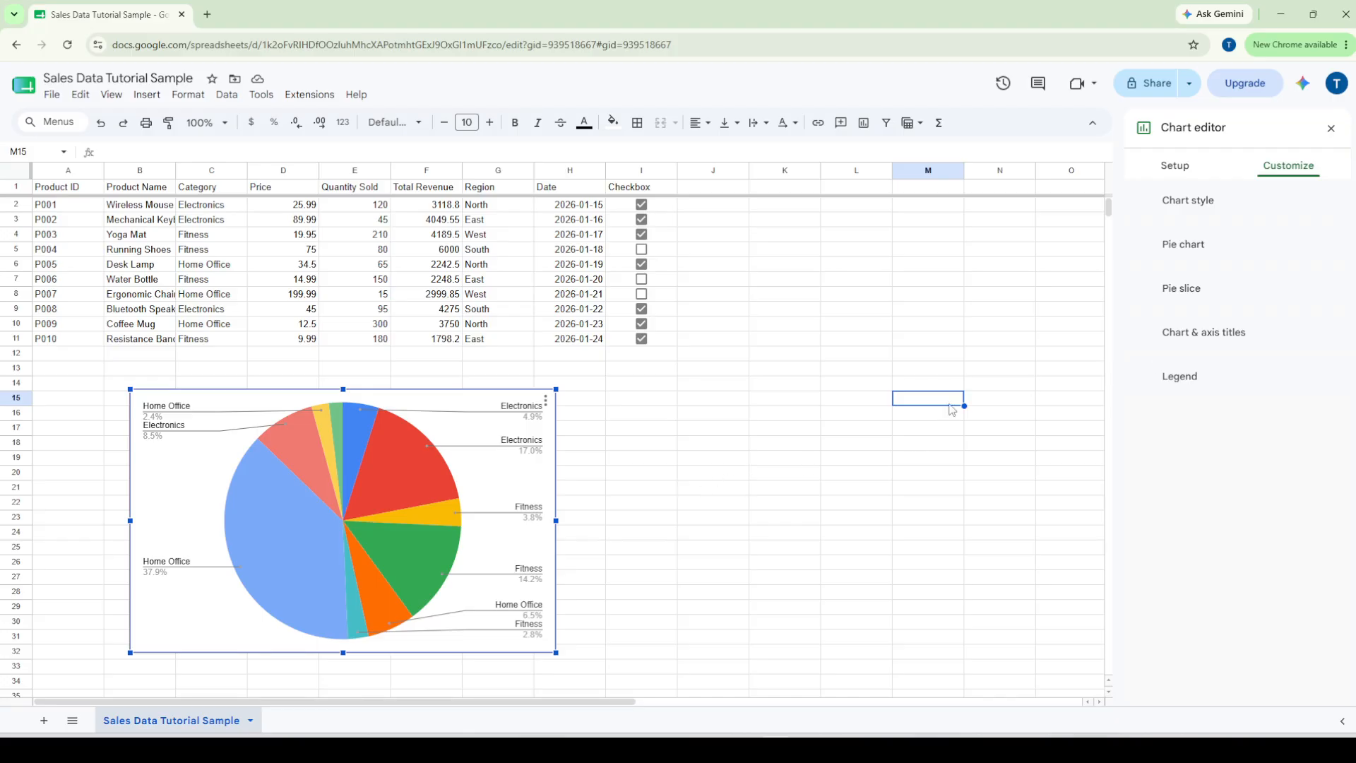
Delete the Category and Price pie chart from the sheet
{"action": "left_click", "coordinate": [875, 445]}
{"action": "left_click", "coordinate": [479, 512]}
{"action": "key", "text": "Delete"}
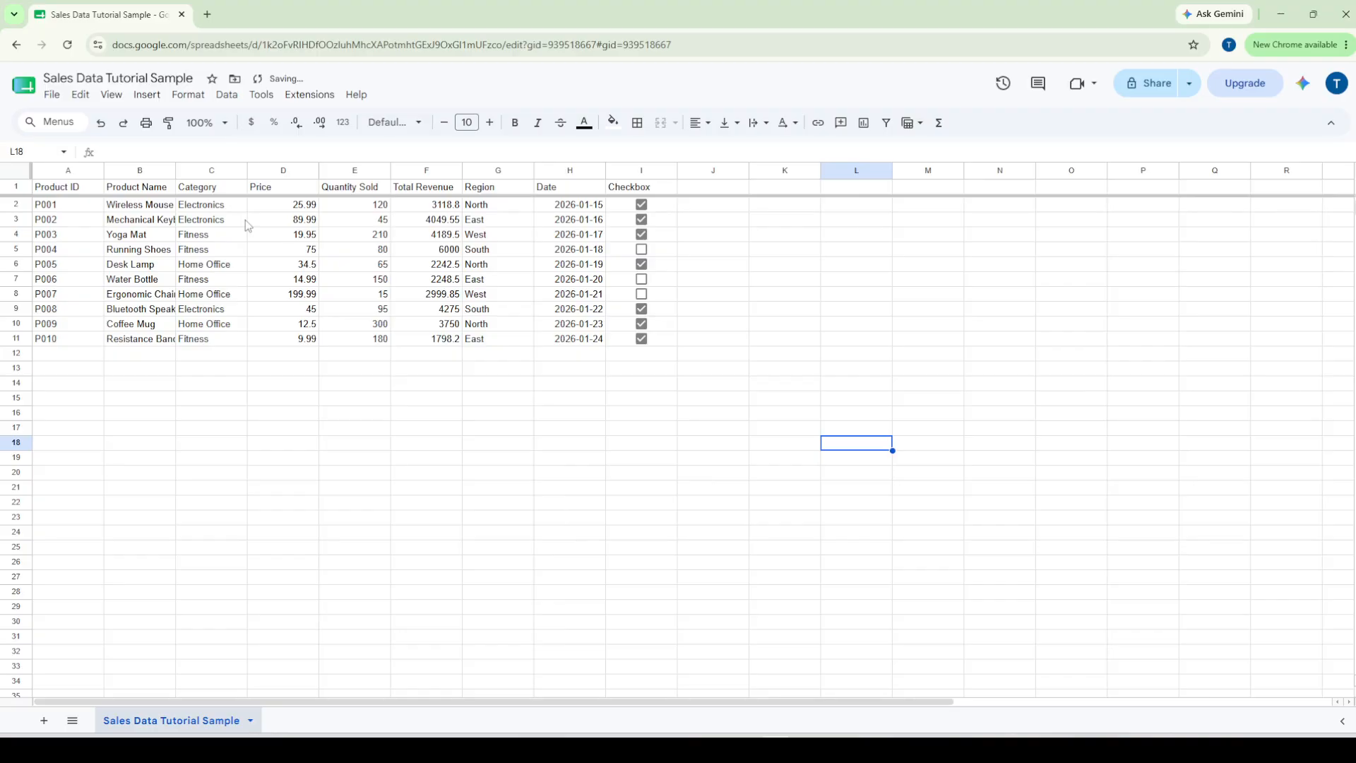
Insert a pie chart from the Category data in C1:C11 and place it below the data
{"action": "left_click", "coordinate": [200, 190]}
{"action": "left_click_drag", "start_coordinate": [201, 191], "coordinate": [219, 343]}
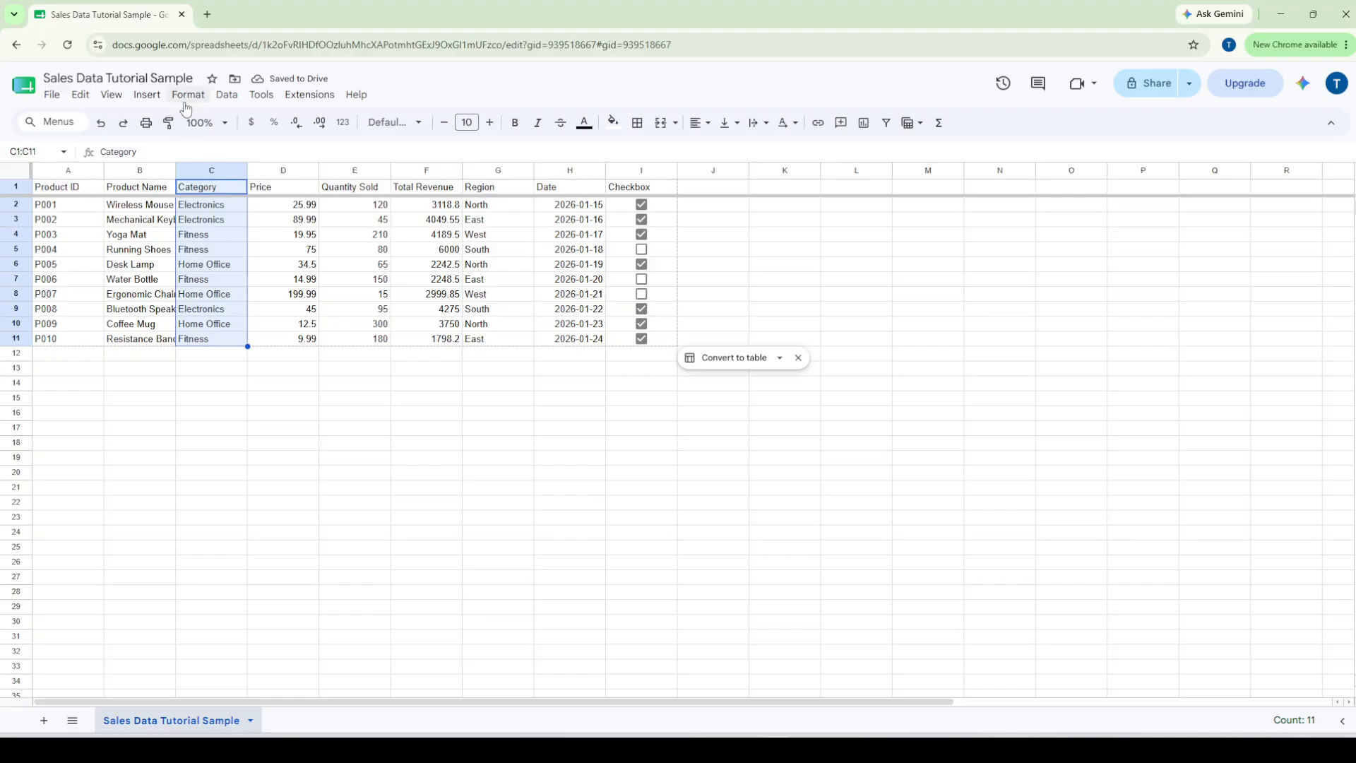
{"action": "left_click", "coordinate": [147, 95]}
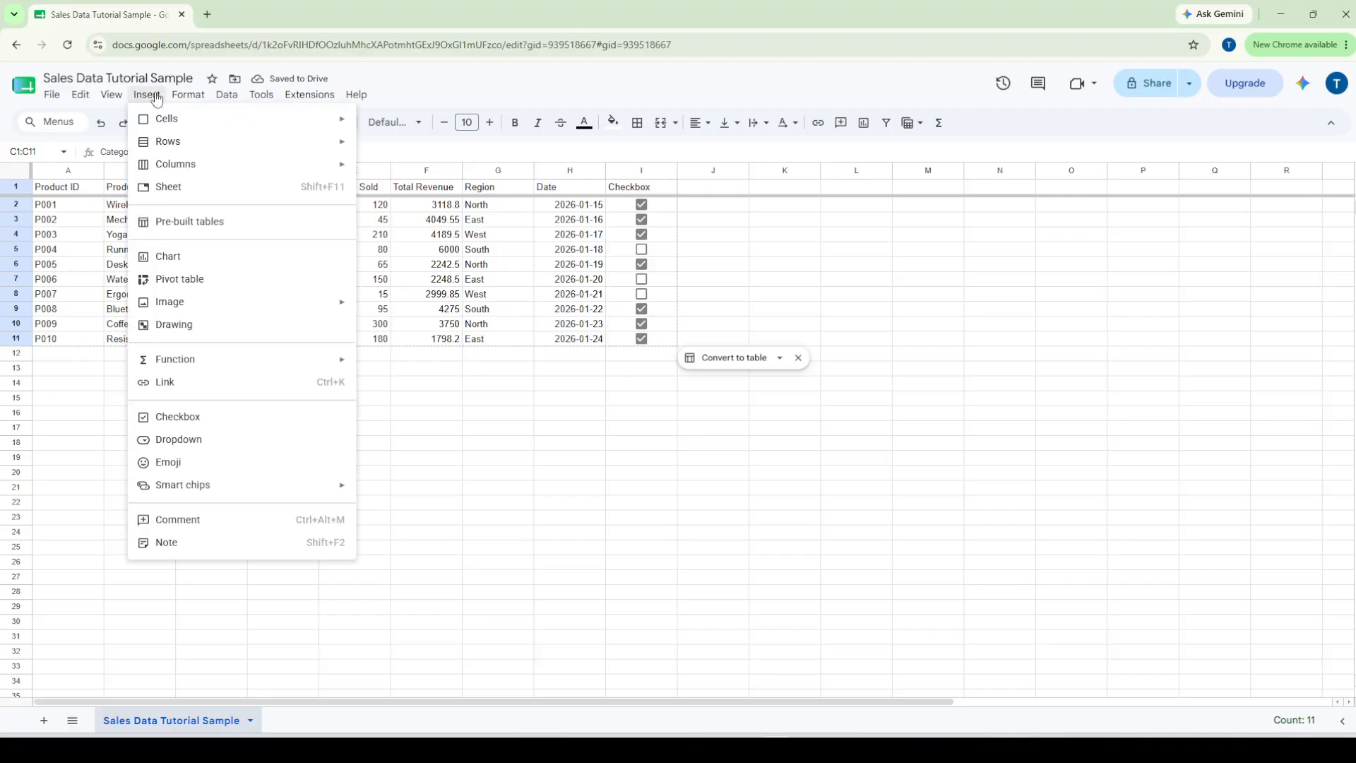
{"action": "left_click", "coordinate": [197, 258]}
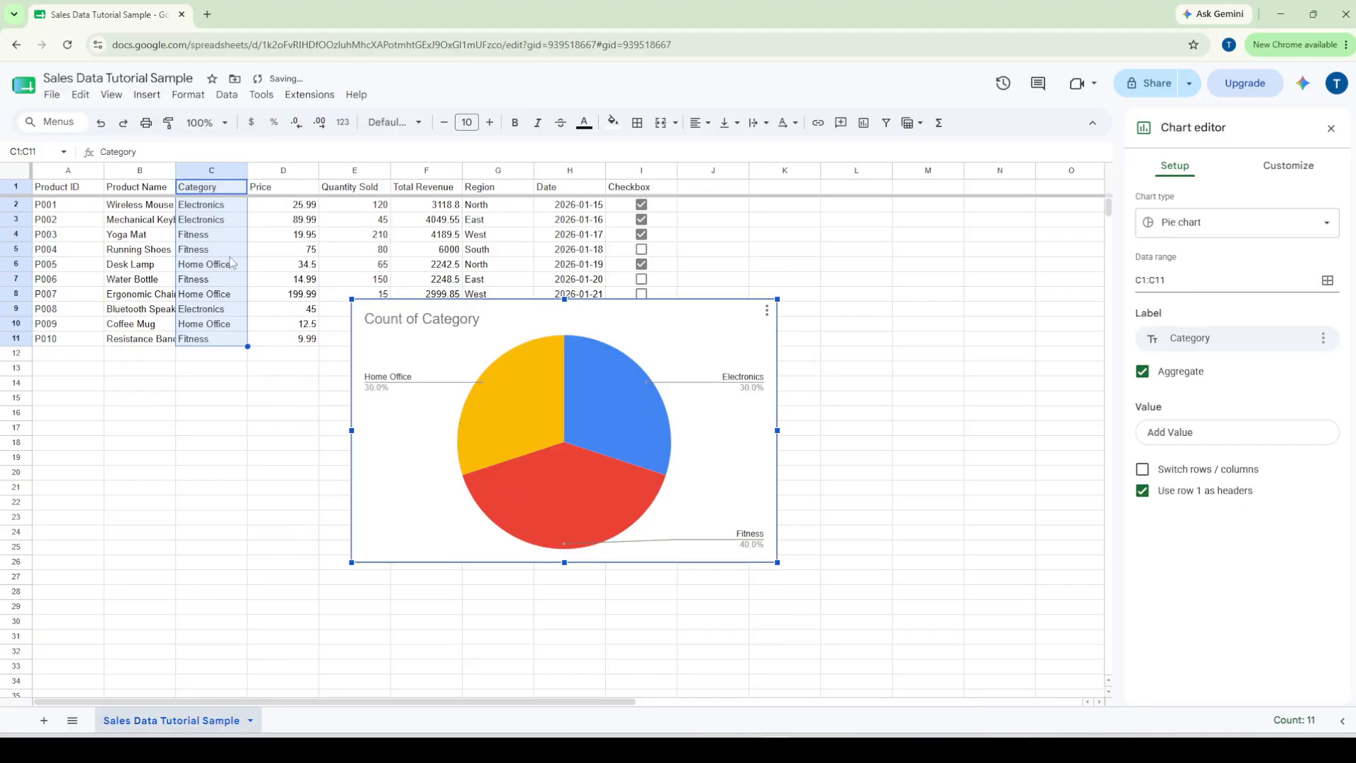
{"action": "left_click_drag", "start_coordinate": [677, 368], "coordinate": [379, 493]}
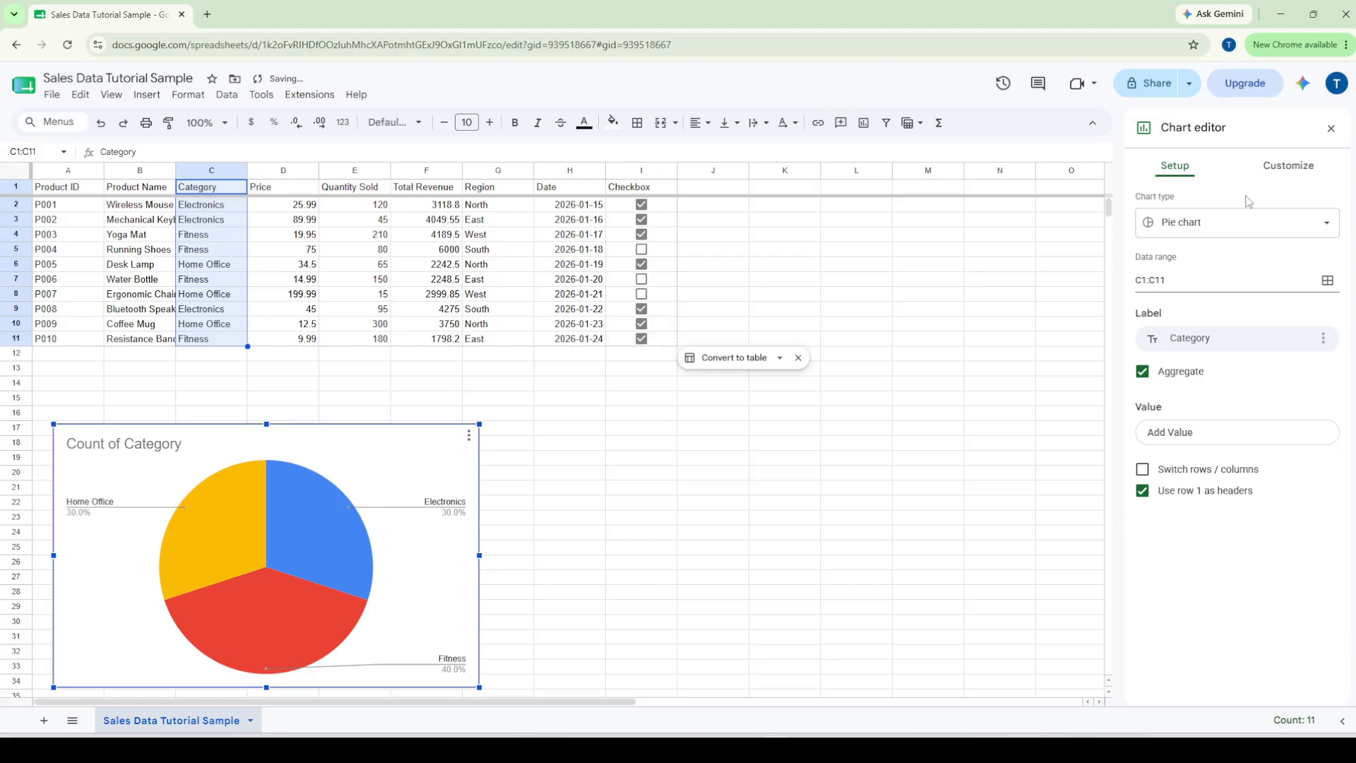
Examine the pie chart's setup and its customization options for legend, titles, pie, chart style and slices, including the Electronics slice color
{"action": "left_click", "coordinate": [1272, 167]}
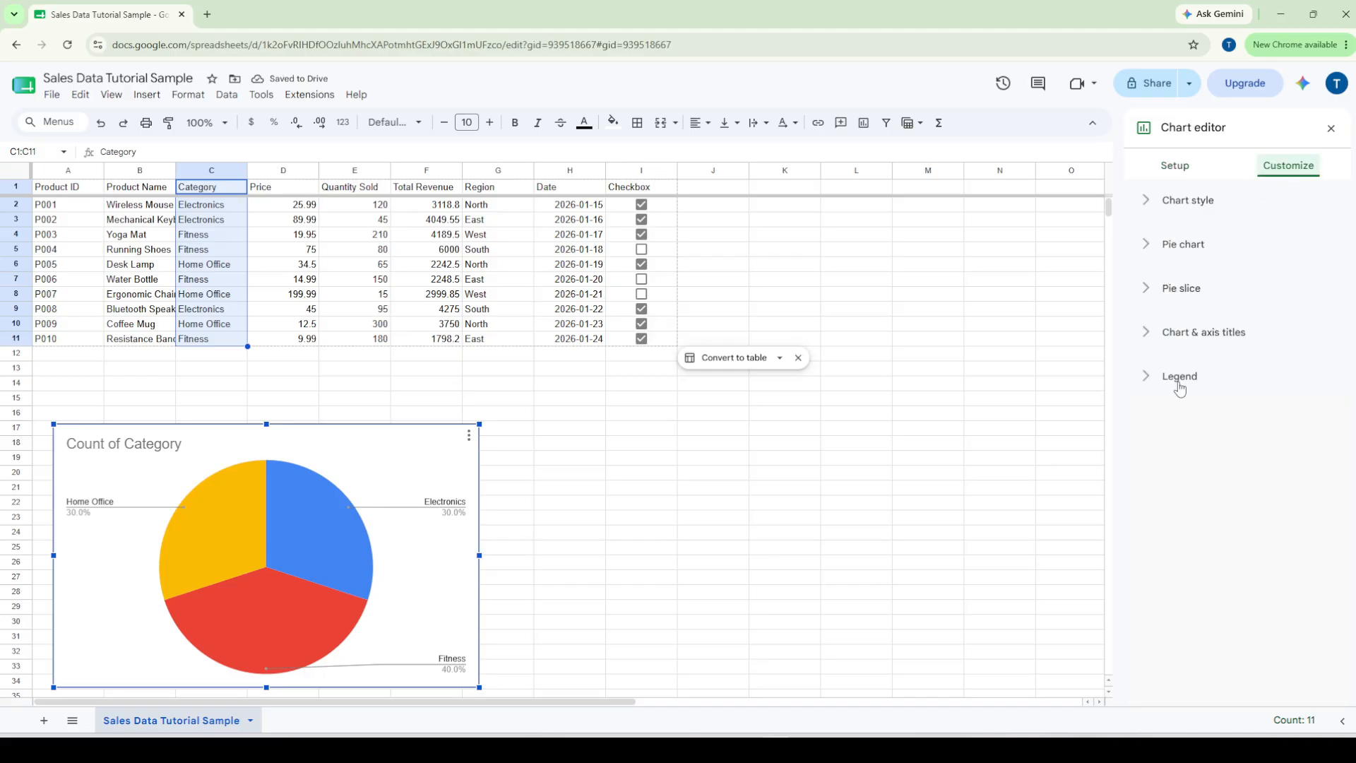
{"action": "left_click", "coordinate": [1176, 167]}
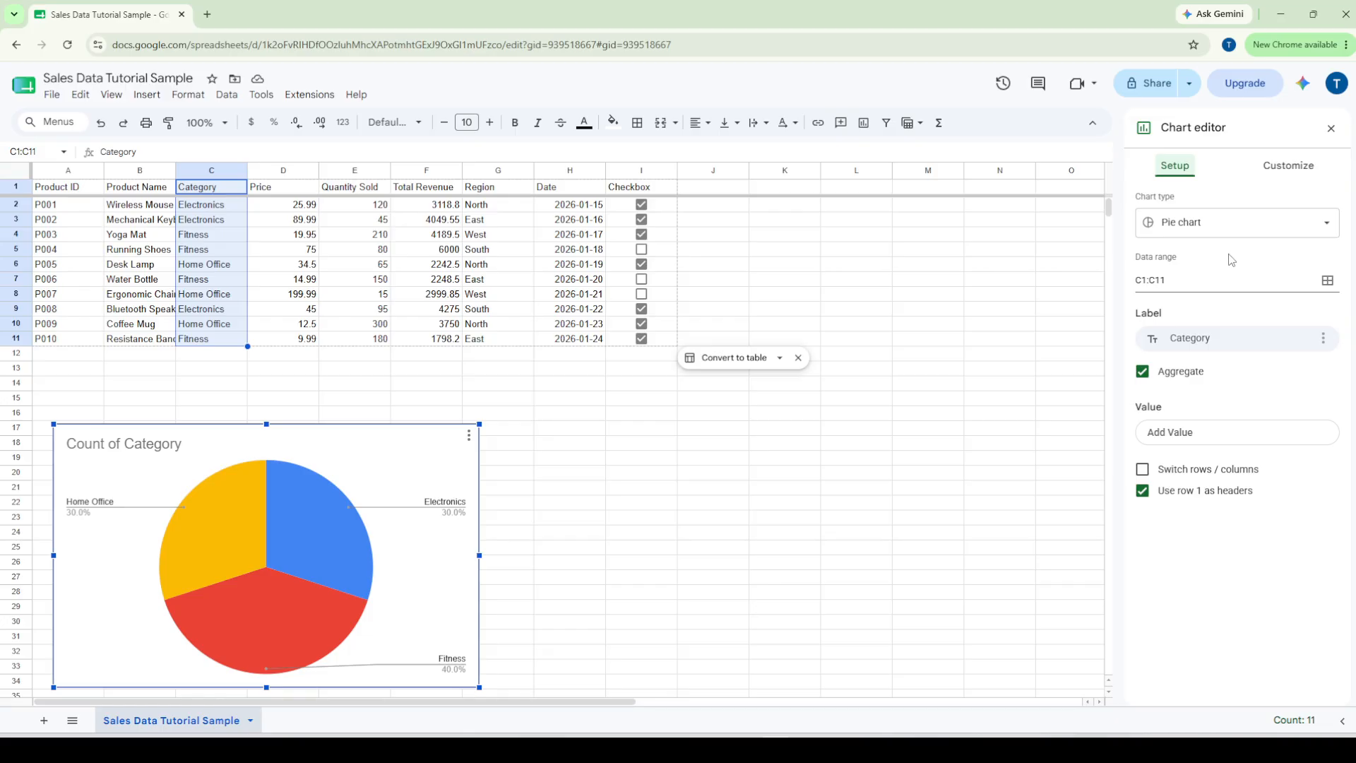
{"action": "left_click", "coordinate": [1285, 169]}
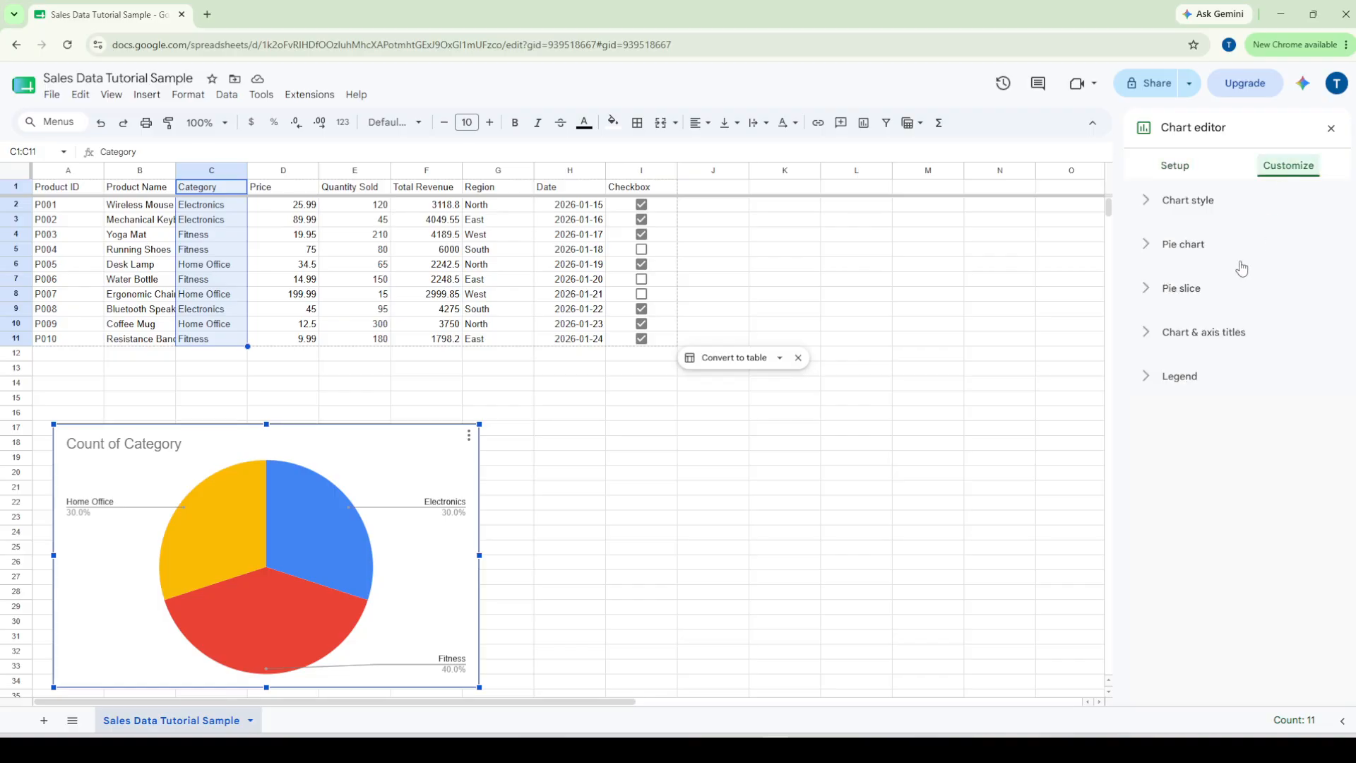
{"action": "left_click", "coordinate": [1146, 382]}
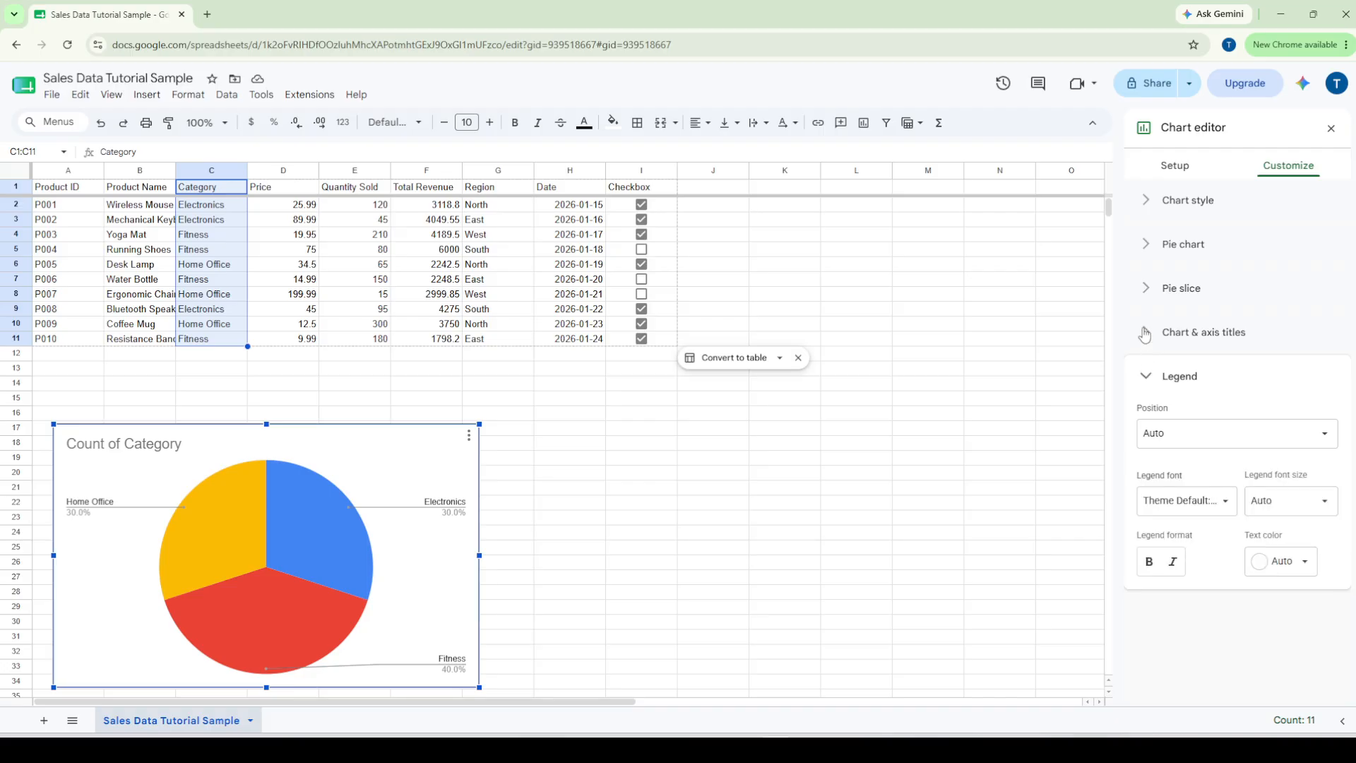
{"action": "left_click", "coordinate": [1145, 334]}
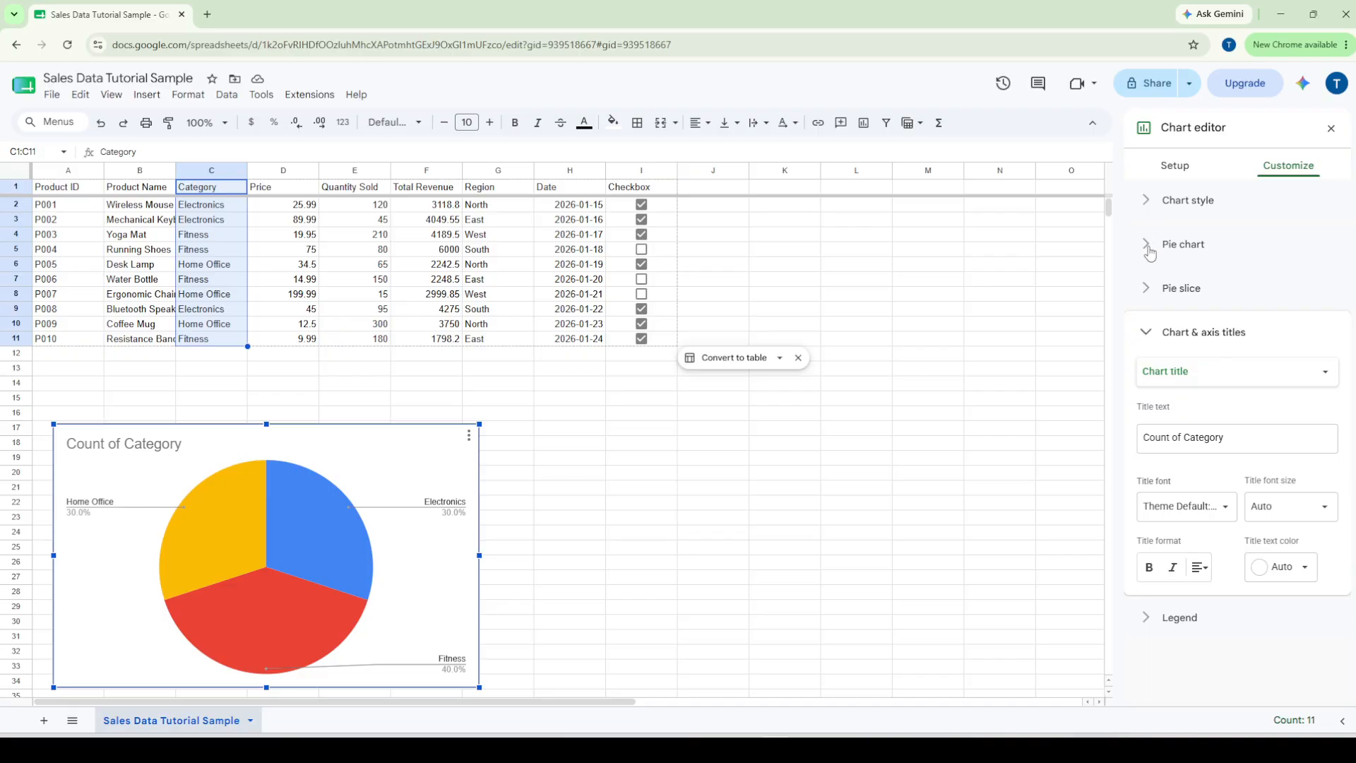
{"action": "left_click", "coordinate": [1169, 243]}
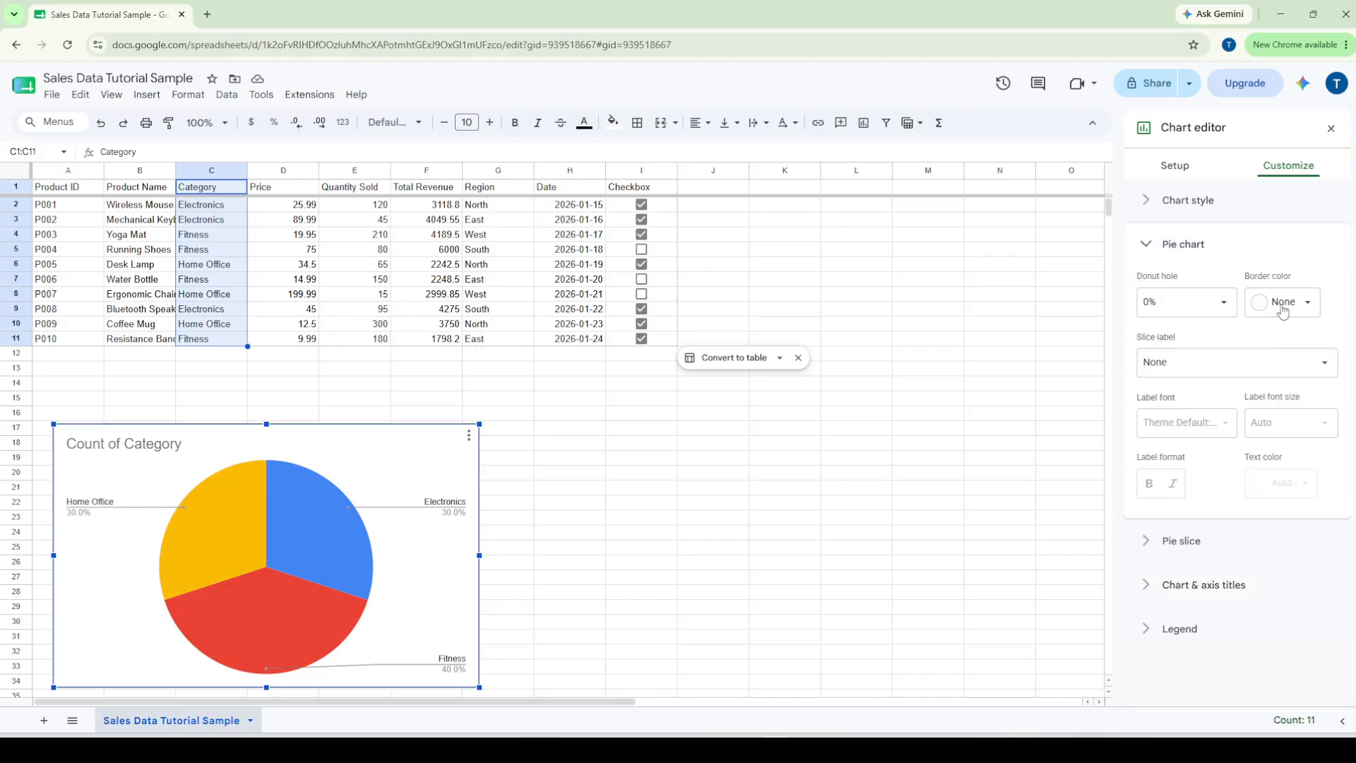
{"action": "left_click", "coordinate": [1153, 208]}
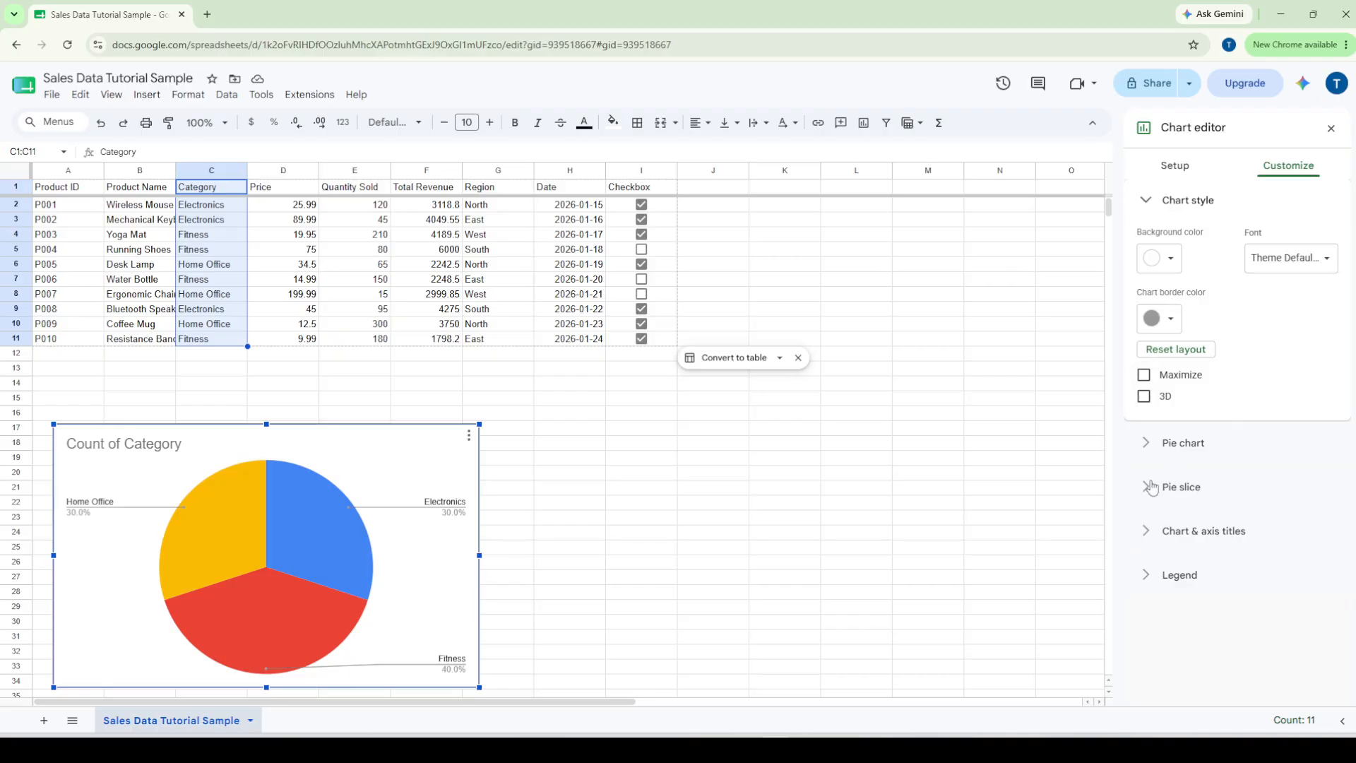
{"action": "left_click", "coordinate": [1163, 169]}
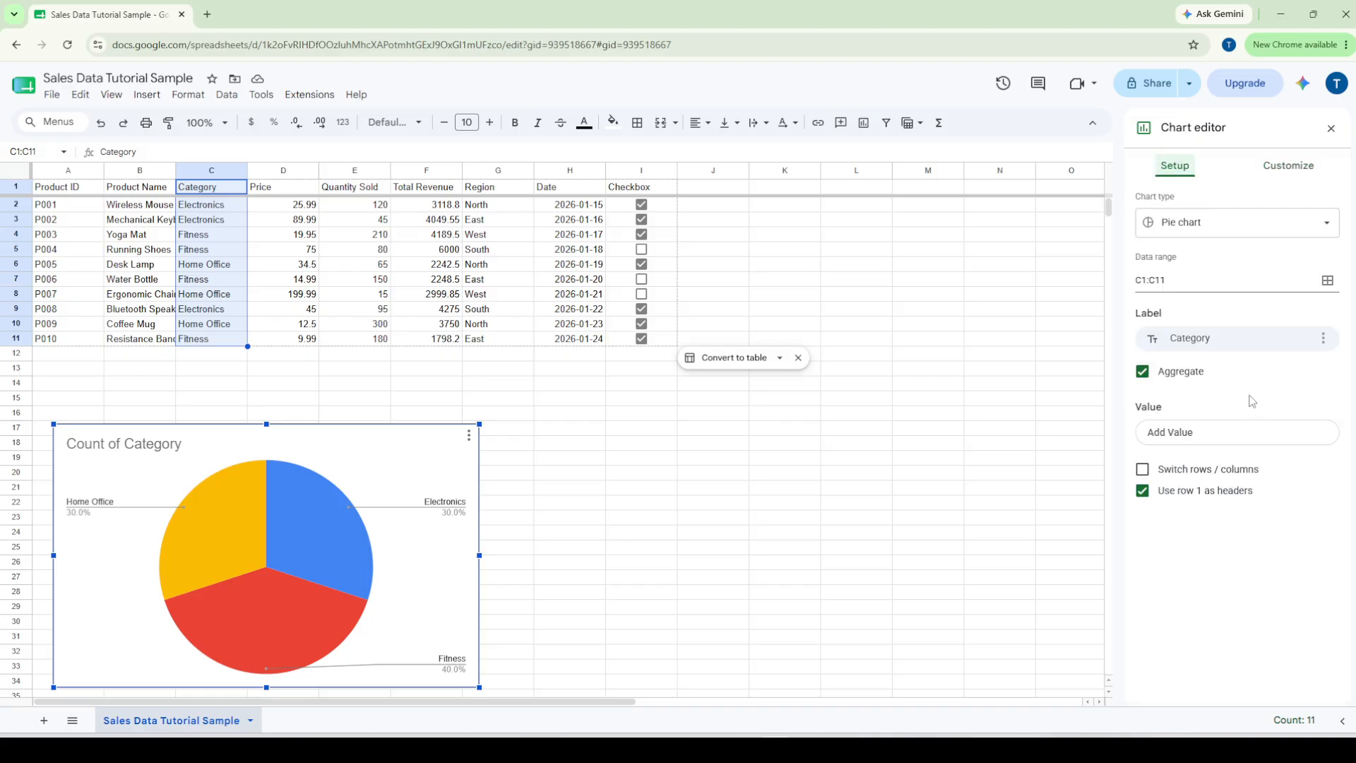
{"action": "left_click", "coordinate": [1288, 176]}
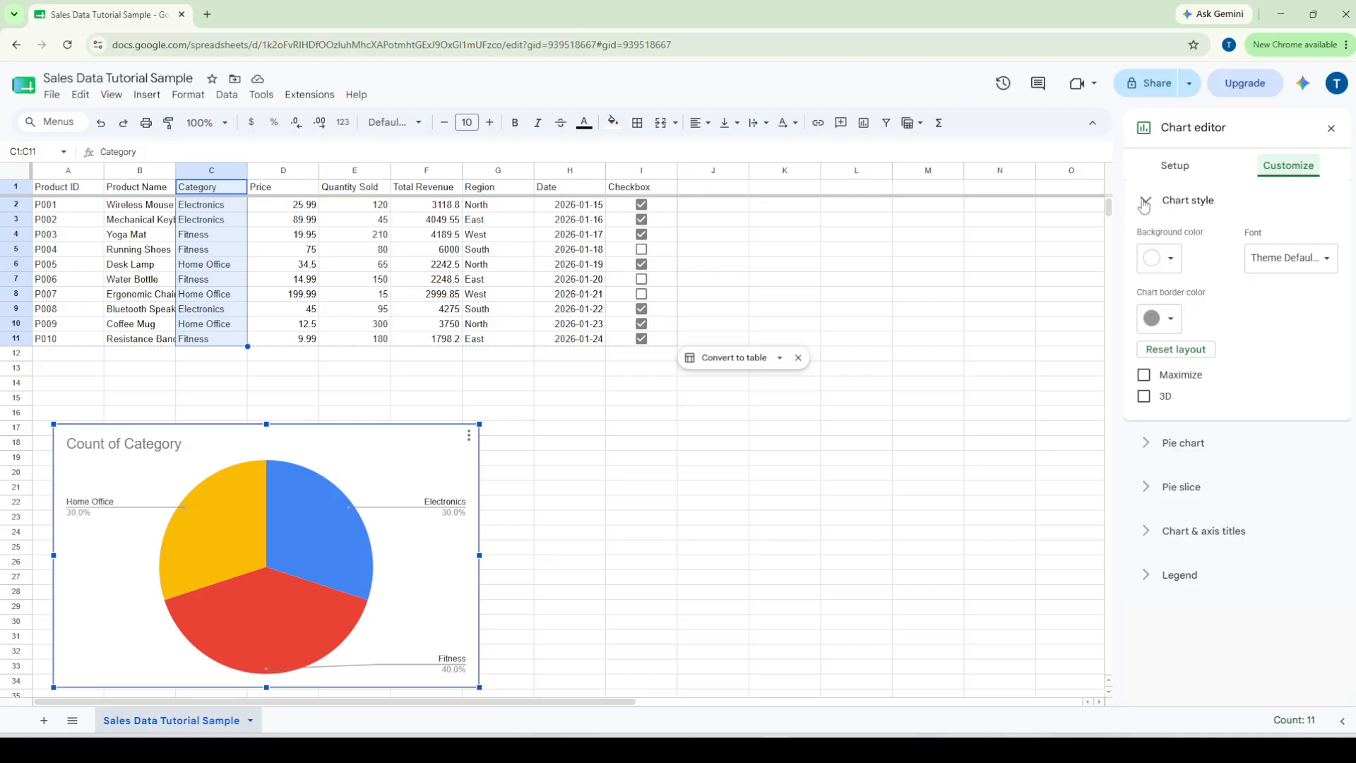
{"action": "left_click", "coordinate": [1154, 488]}
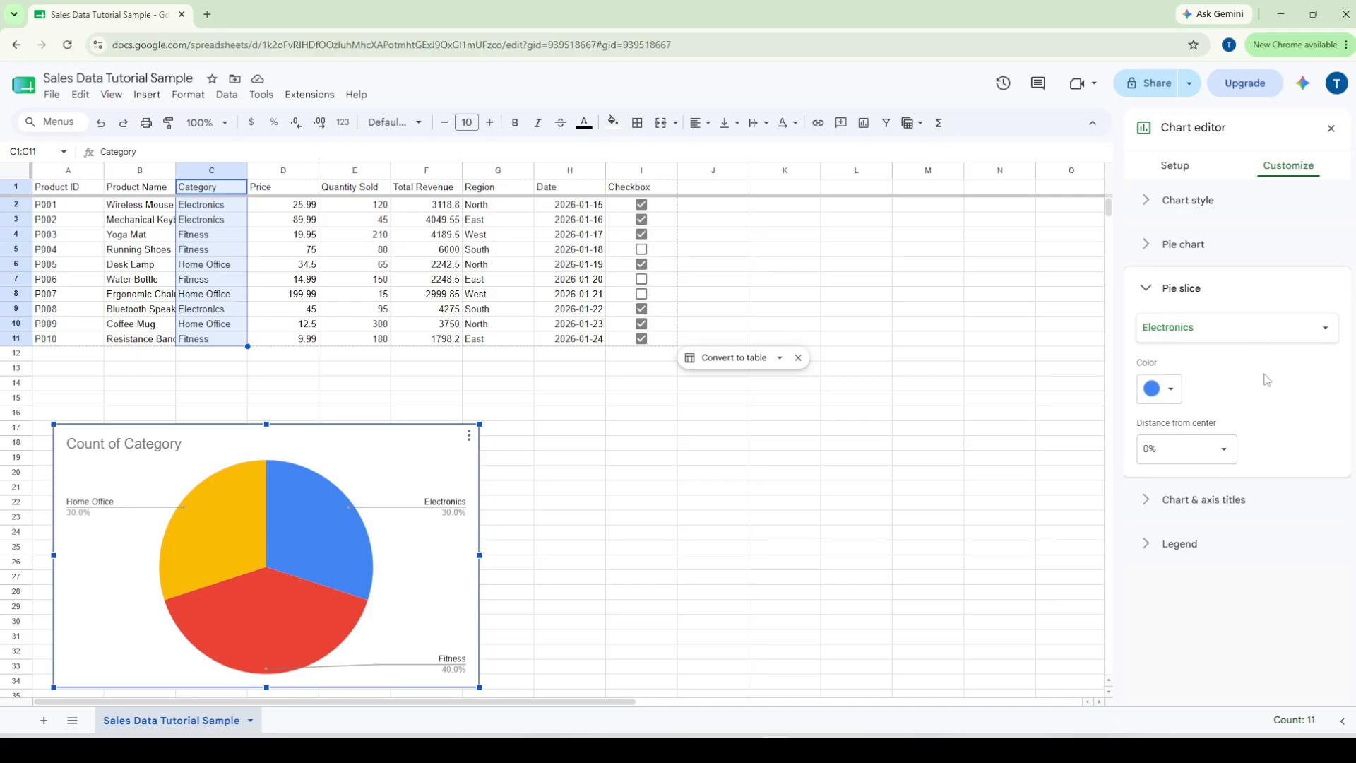
{"action": "left_click", "coordinate": [1174, 393]}
{"action": "left_click", "coordinate": [1175, 392]}
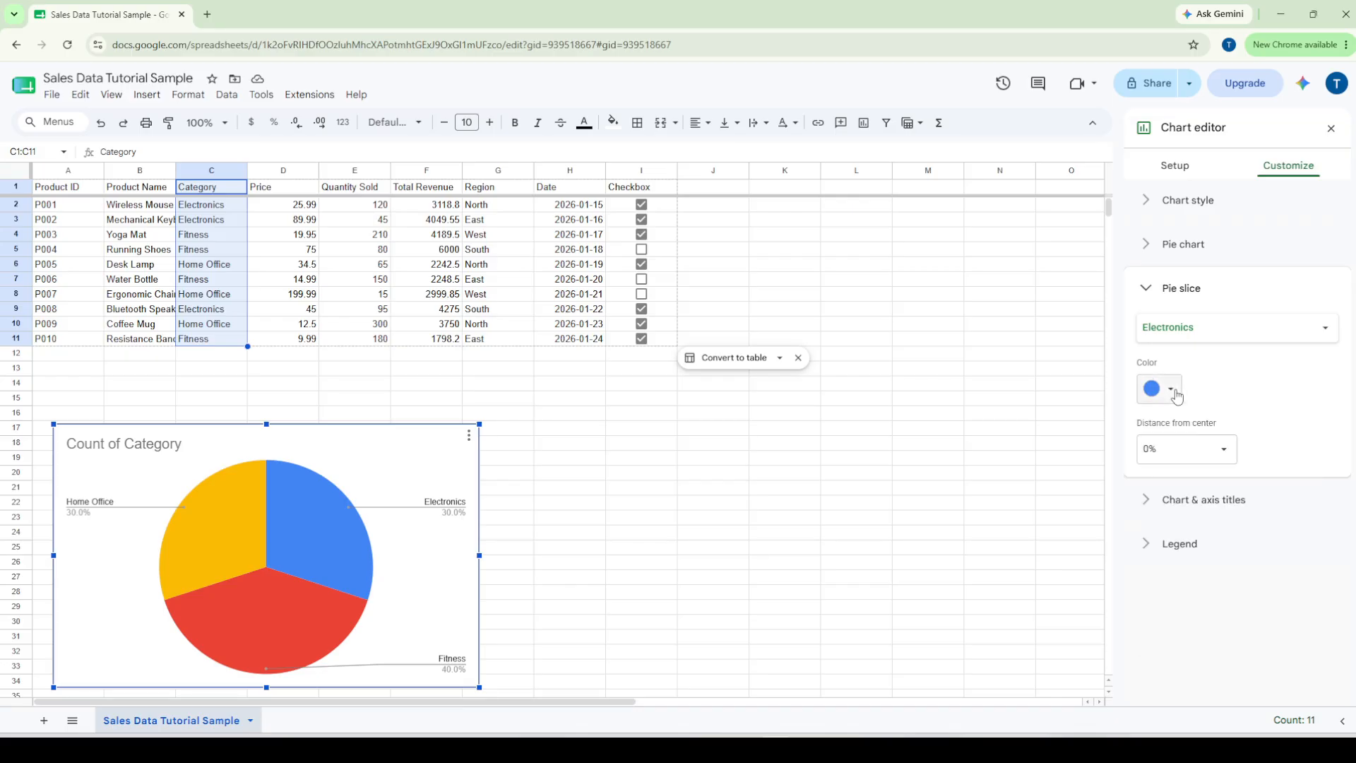
Examine the pie slice's distance-from-center choices and the legend's position, font and font size options
{"action": "left_click", "coordinate": [1199, 453]}
{"action": "left_click", "coordinate": [1262, 406]}
{"action": "left_click", "coordinate": [1146, 545]}
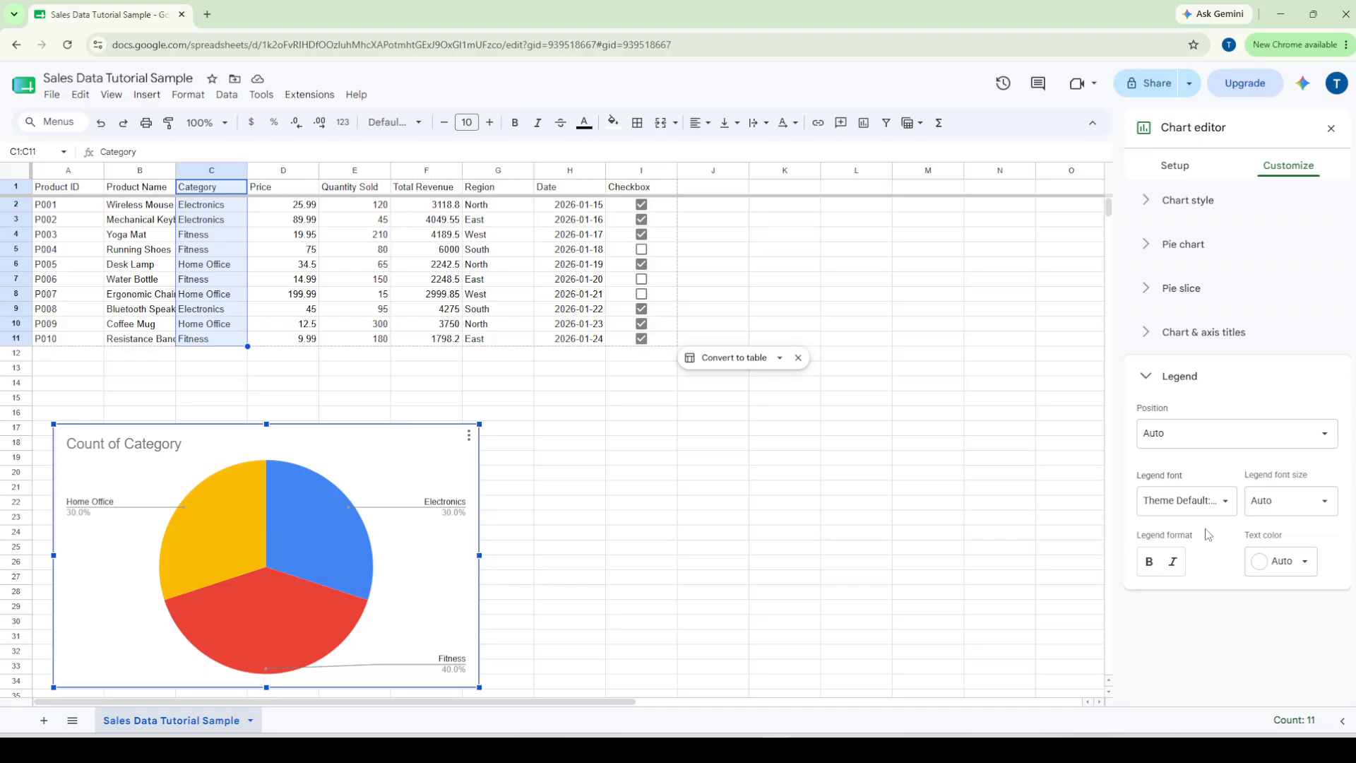
{"action": "left_click", "coordinate": [1184, 442]}
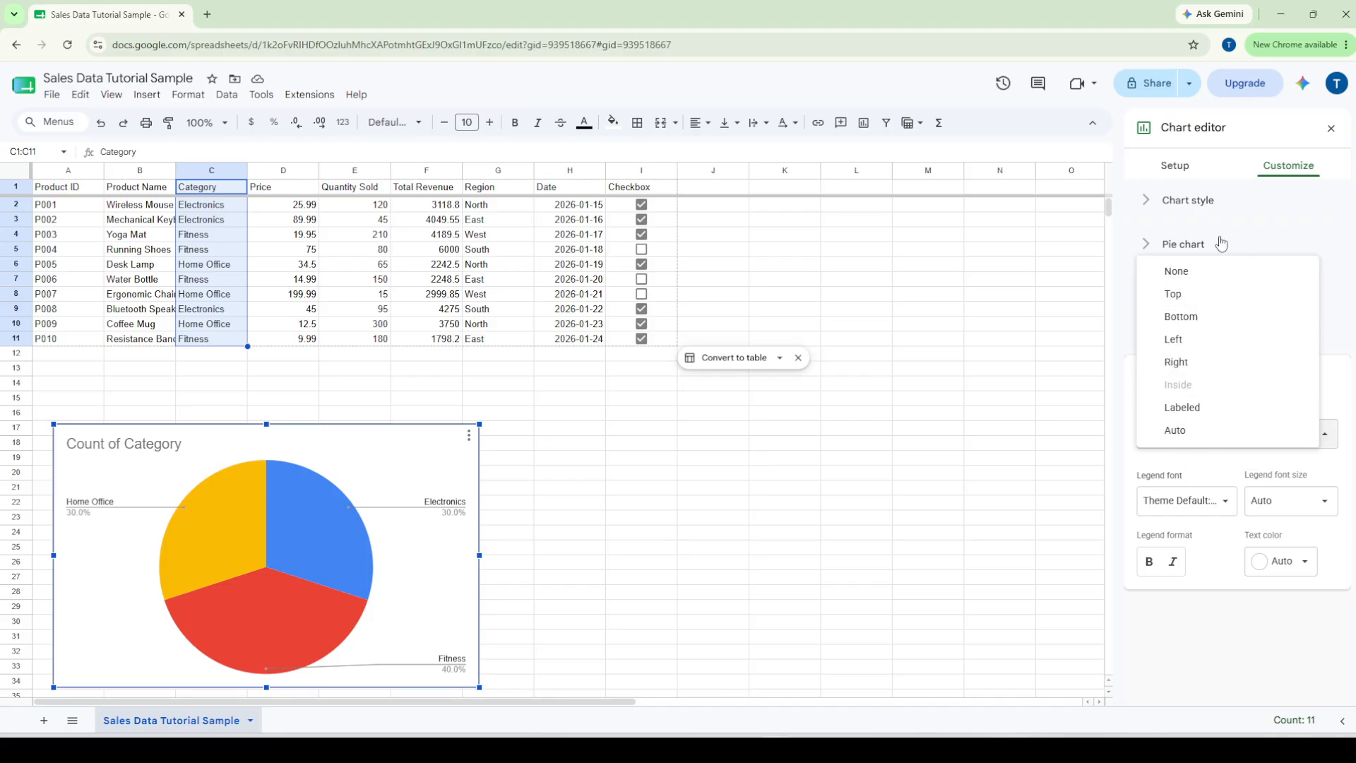
{"action": "left_click", "coordinate": [1201, 491]}
{"action": "left_click", "coordinate": [1215, 471]}
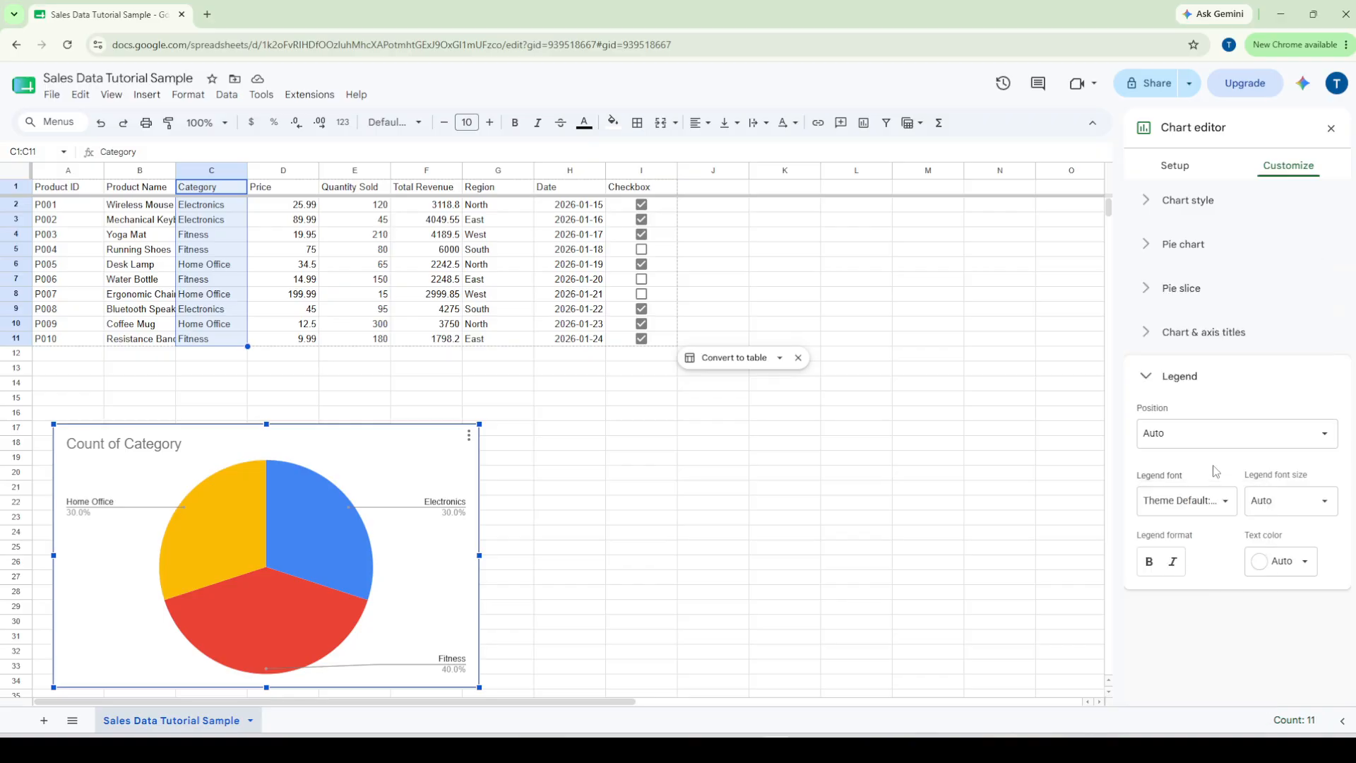
{"action": "left_click", "coordinate": [1286, 499]}
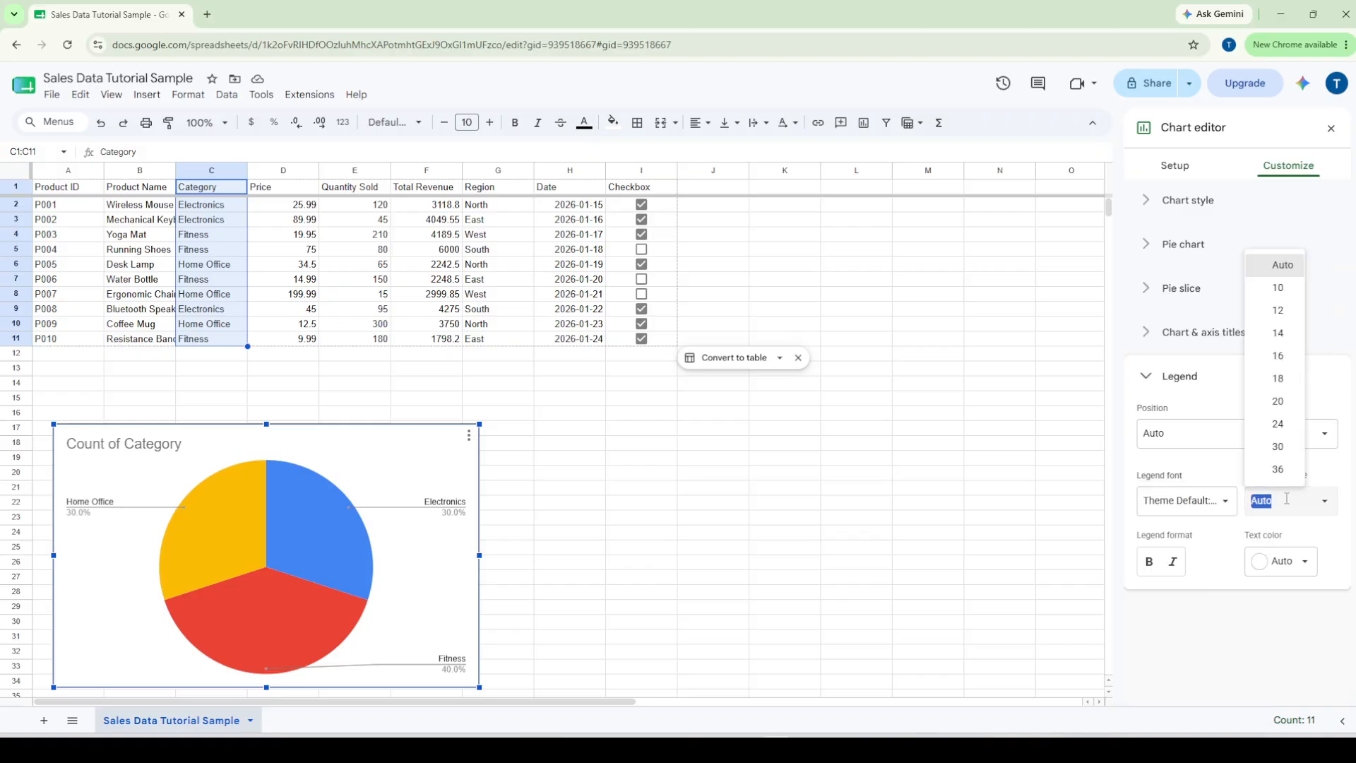
{"action": "left_click", "coordinate": [1186, 616]}
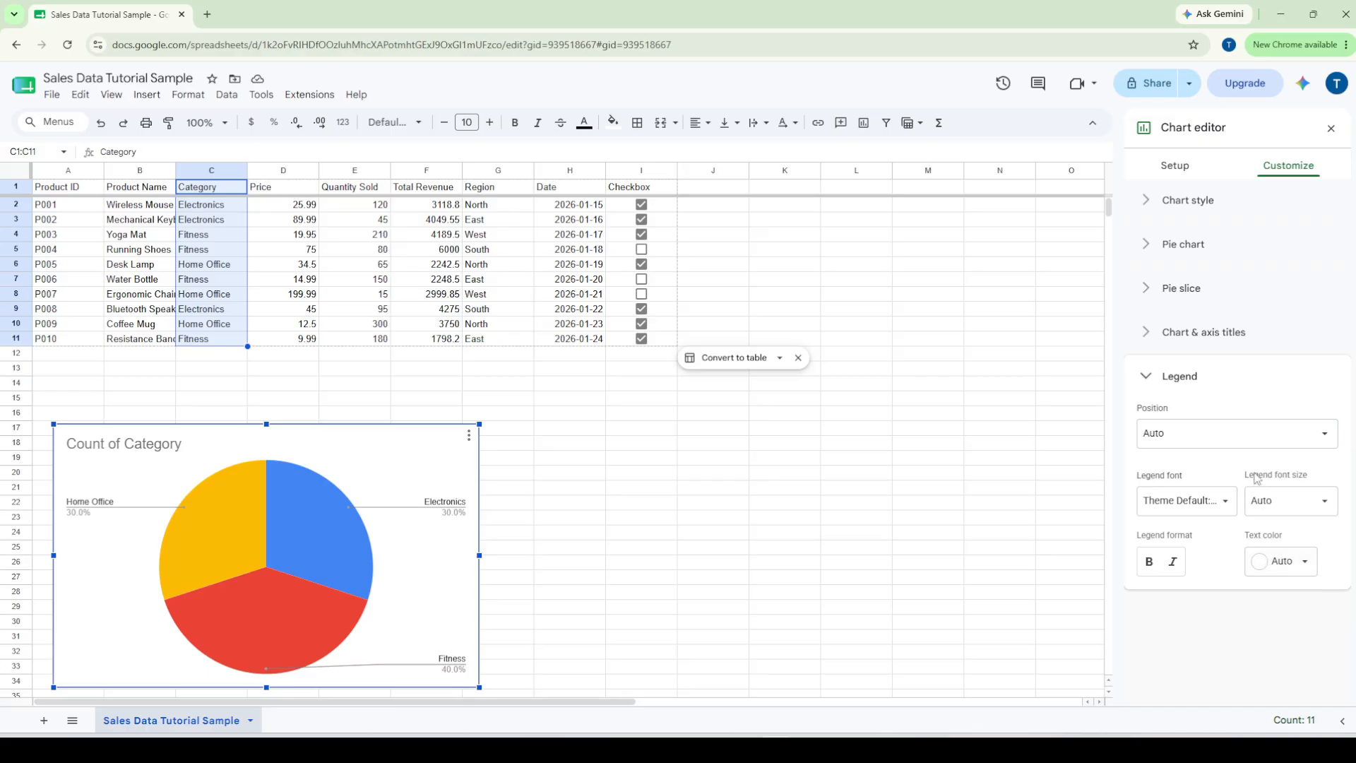
Set the Category pie chart's legend position to Labeled and leave the chart editor
{"action": "left_click", "coordinate": [1236, 438]}
{"action": "left_click", "coordinate": [1211, 410]}
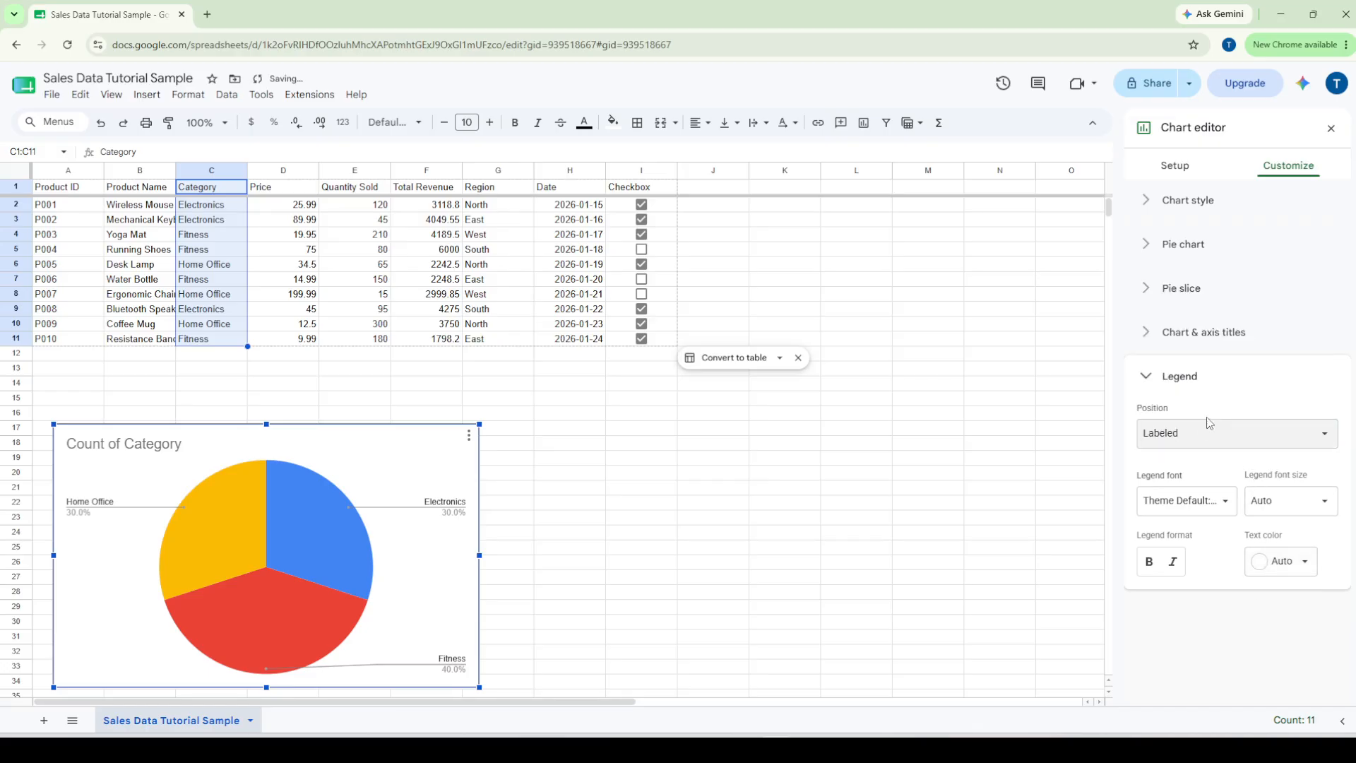
{"action": "left_click", "coordinate": [1206, 436]}
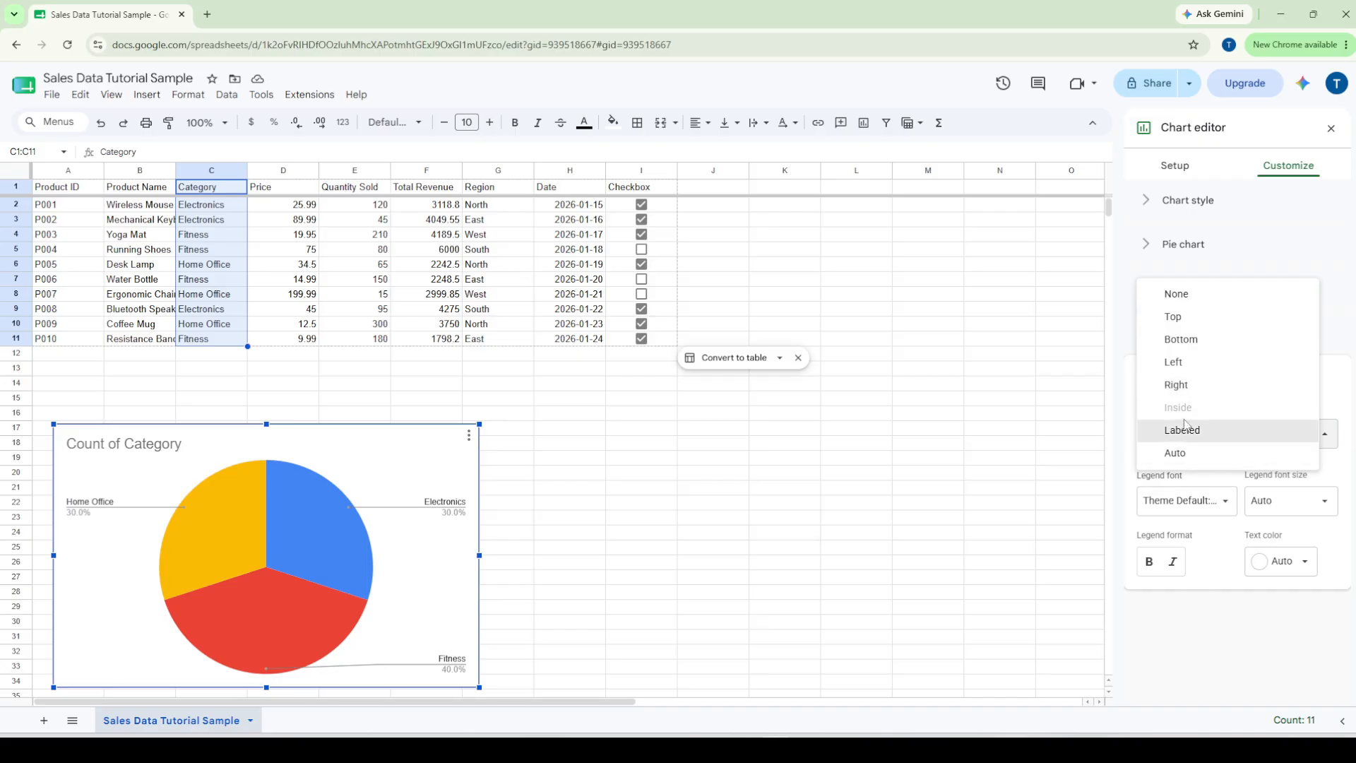
{"action": "left_click", "coordinate": [1174, 622]}
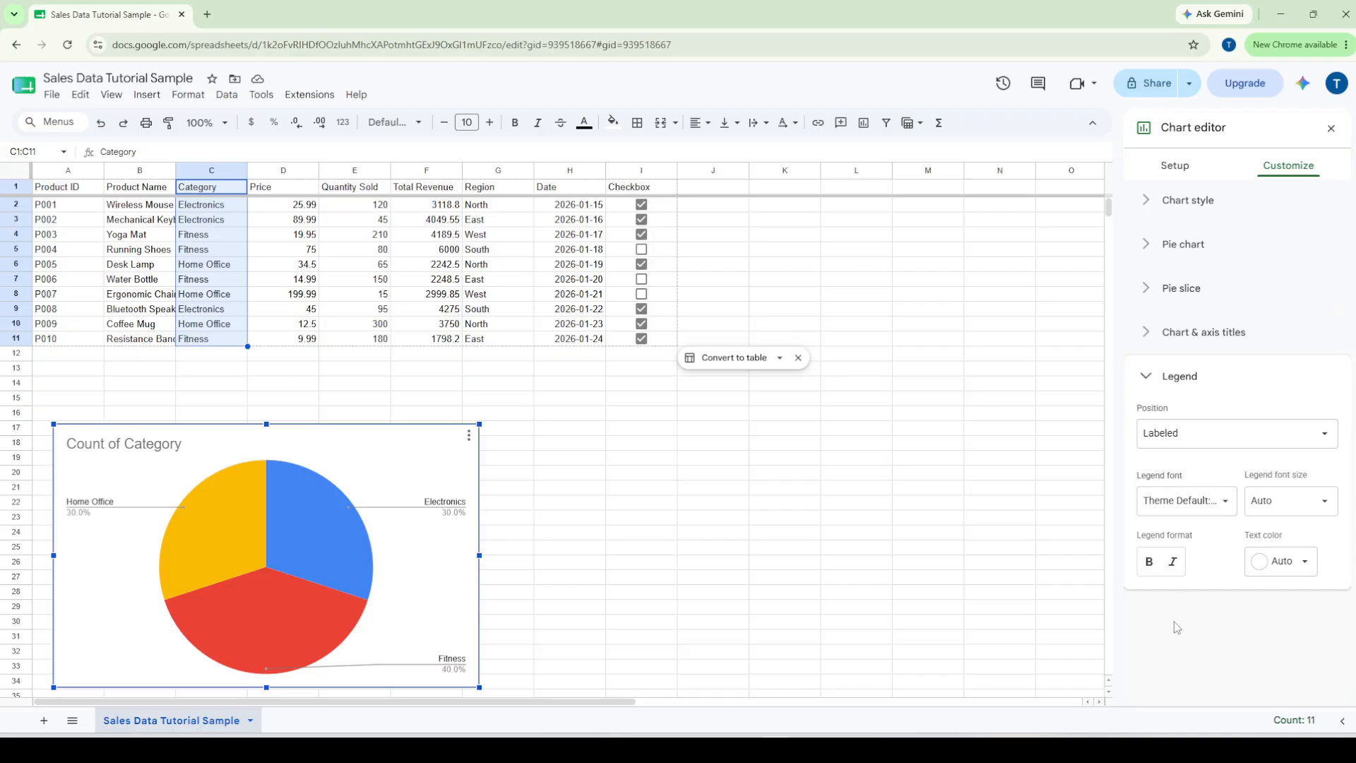
{"action": "left_click", "coordinate": [827, 578]}
Move the Category pie chart up close beneath the data, starting at about row 13 in column B
{"action": "scroll", "coordinate": [657, 574], "scroll_direction": "down", "scroll_amount": 1}
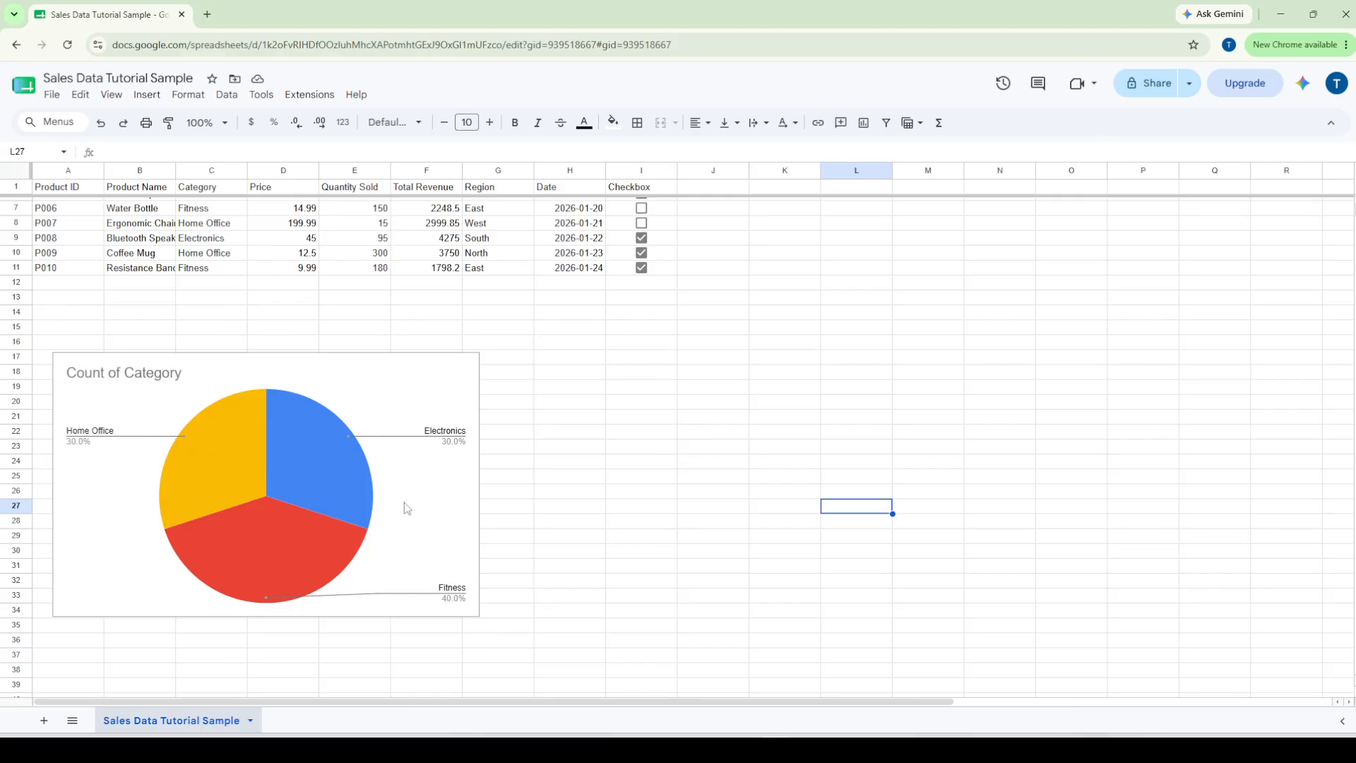
{"action": "left_click_drag", "start_coordinate": [265, 489], "coordinate": [320, 429]}
{"action": "left_click", "coordinate": [593, 407]}
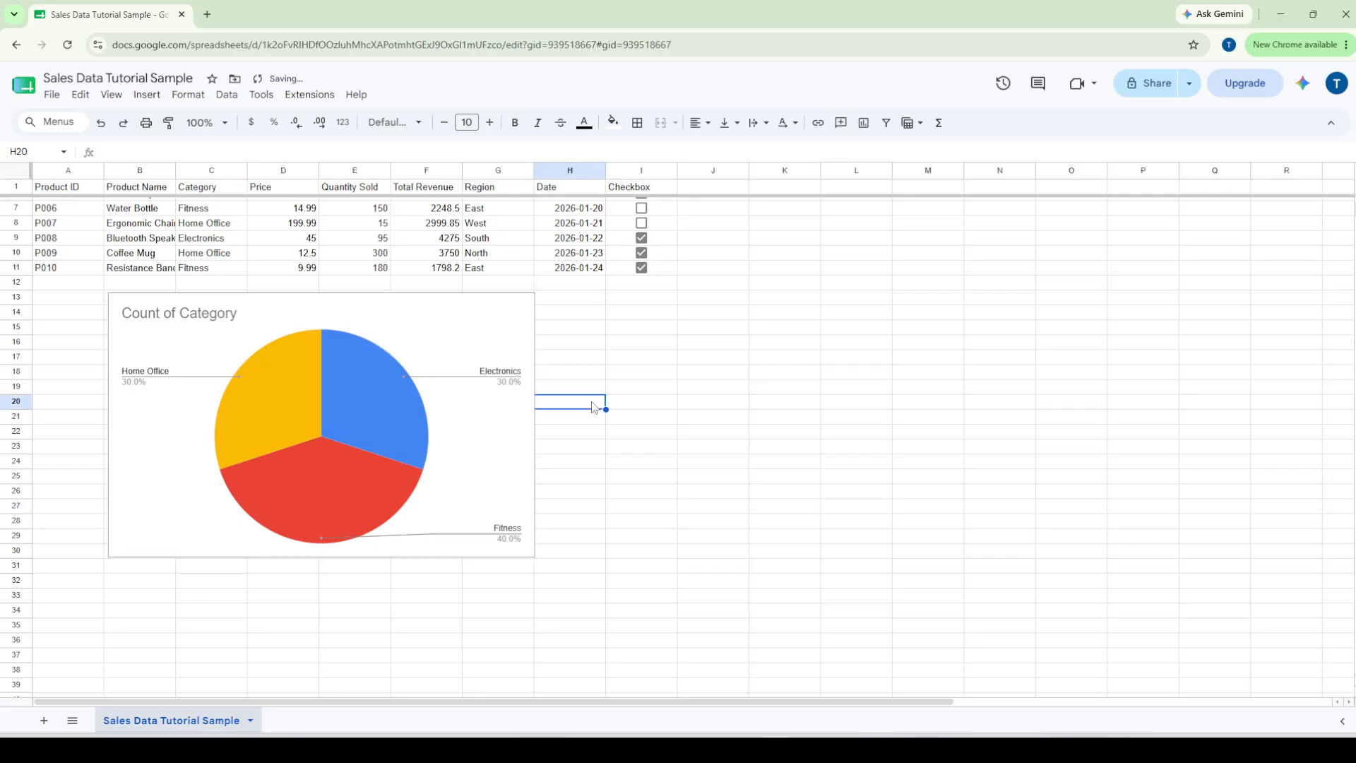
{"action": "scroll", "coordinate": [594, 408], "scroll_direction": "up", "scroll_amount": 1}
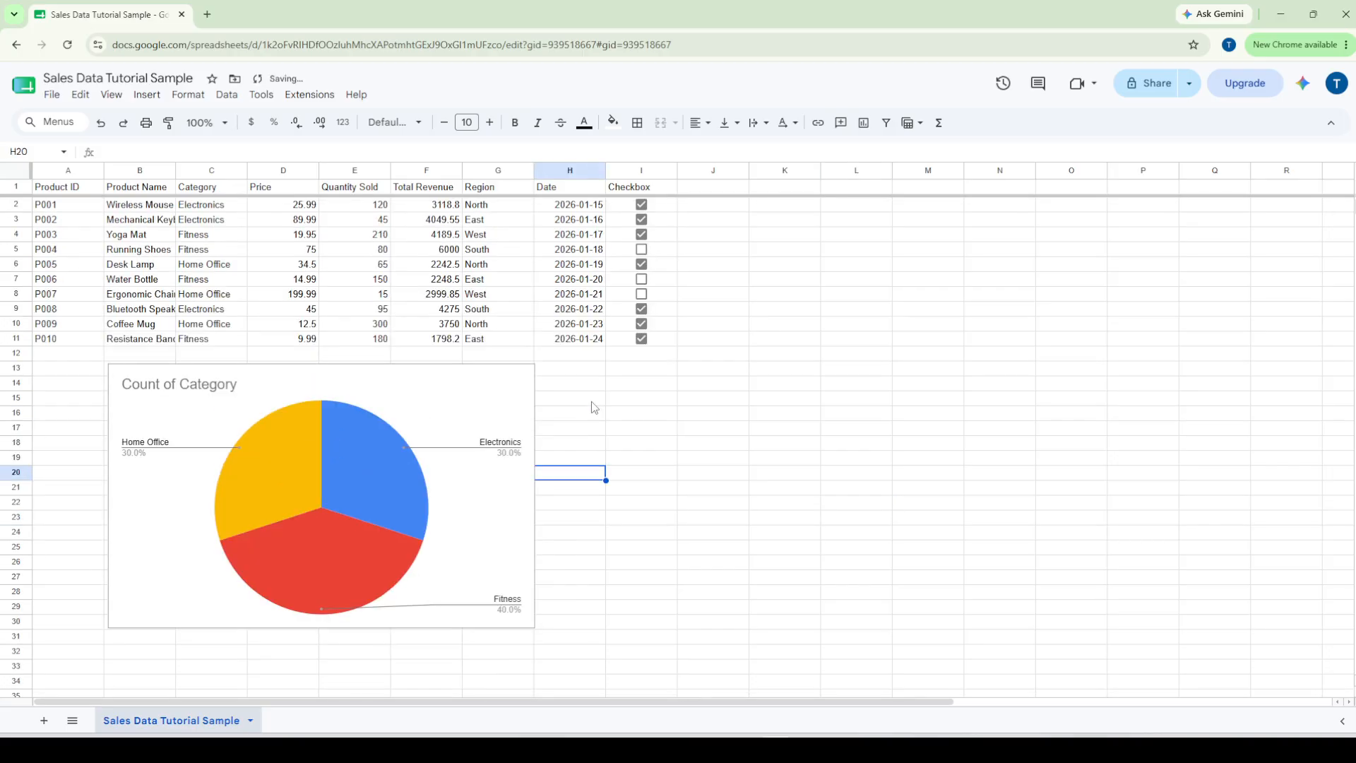